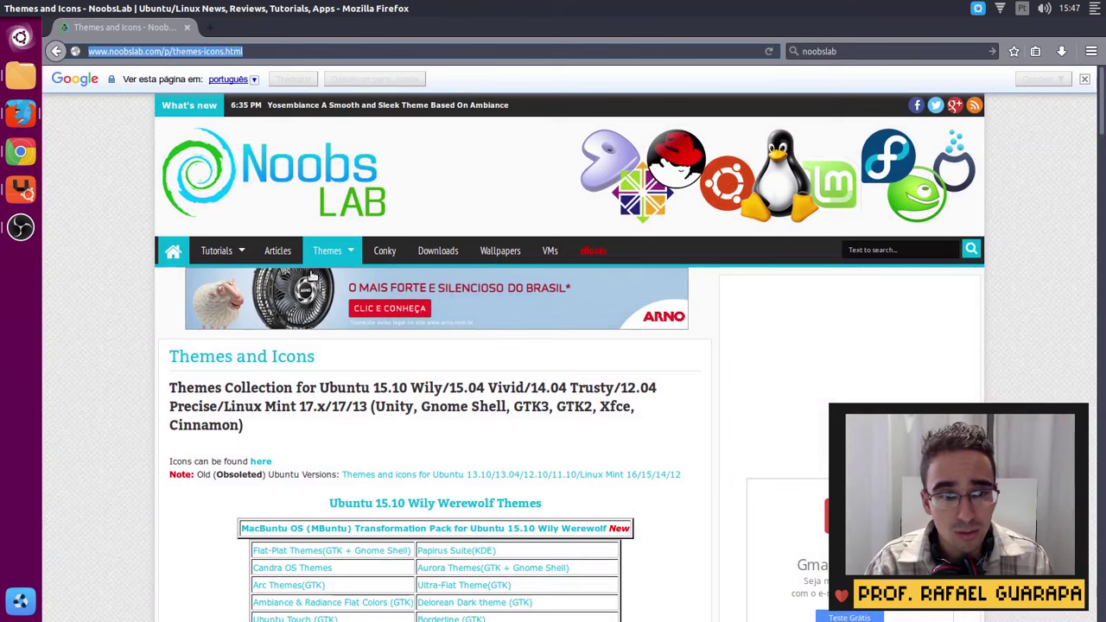
Step: Review the Ubuntu versions supported by NoobsLab's theme collection and its Ubuntu 15.10 theme list, and minimize the browser
mouse_move(327, 261)
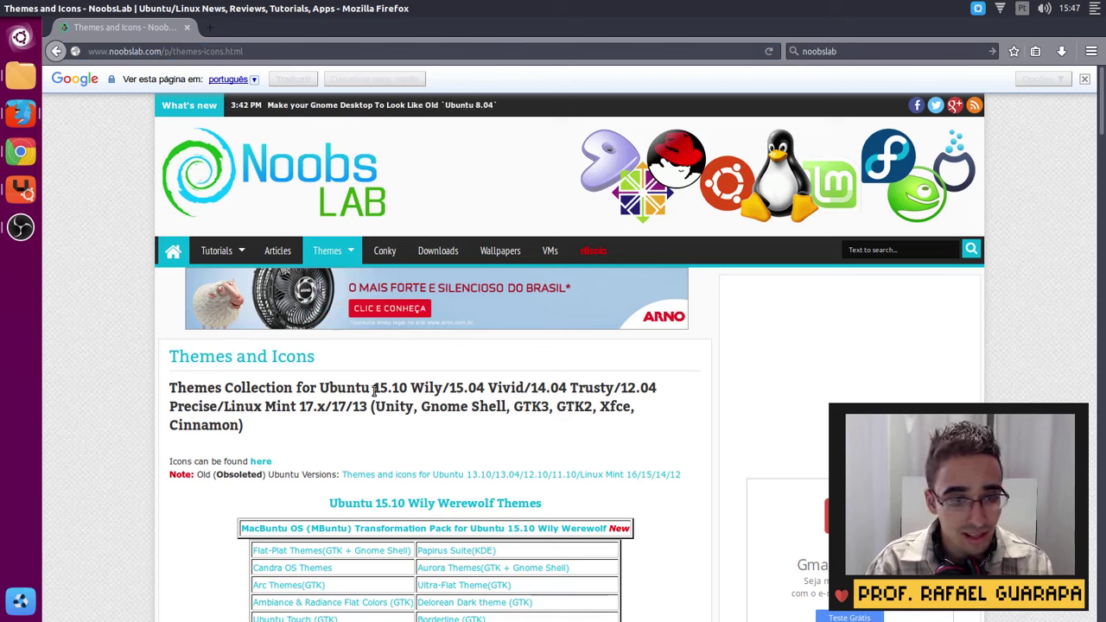
left_click_drag(373, 391, 656, 394)
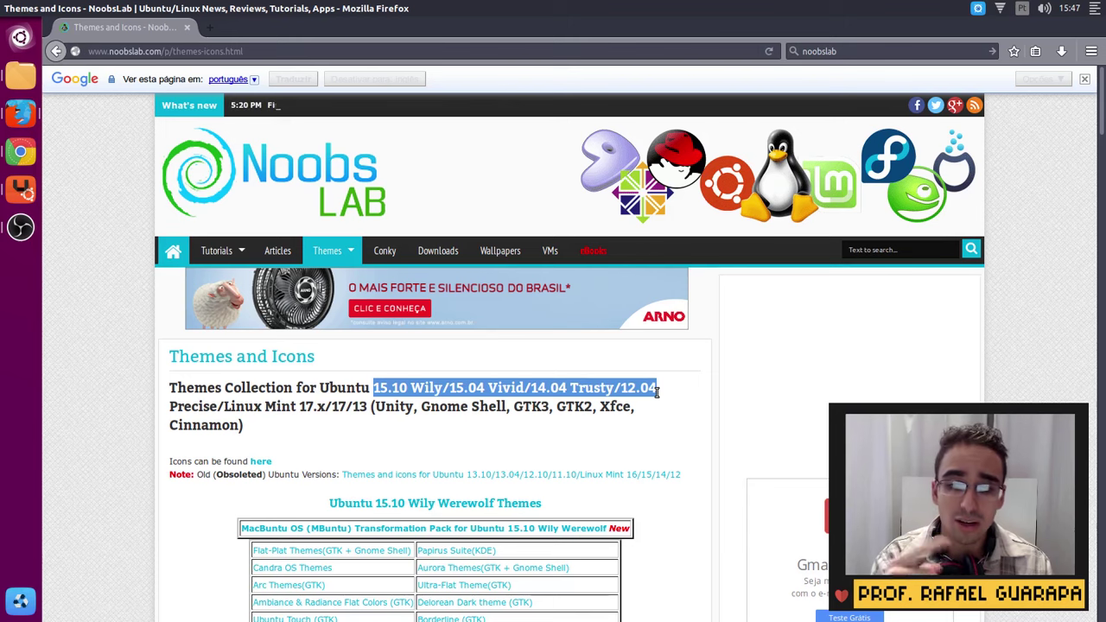
scroll(656, 392, "down", 3)
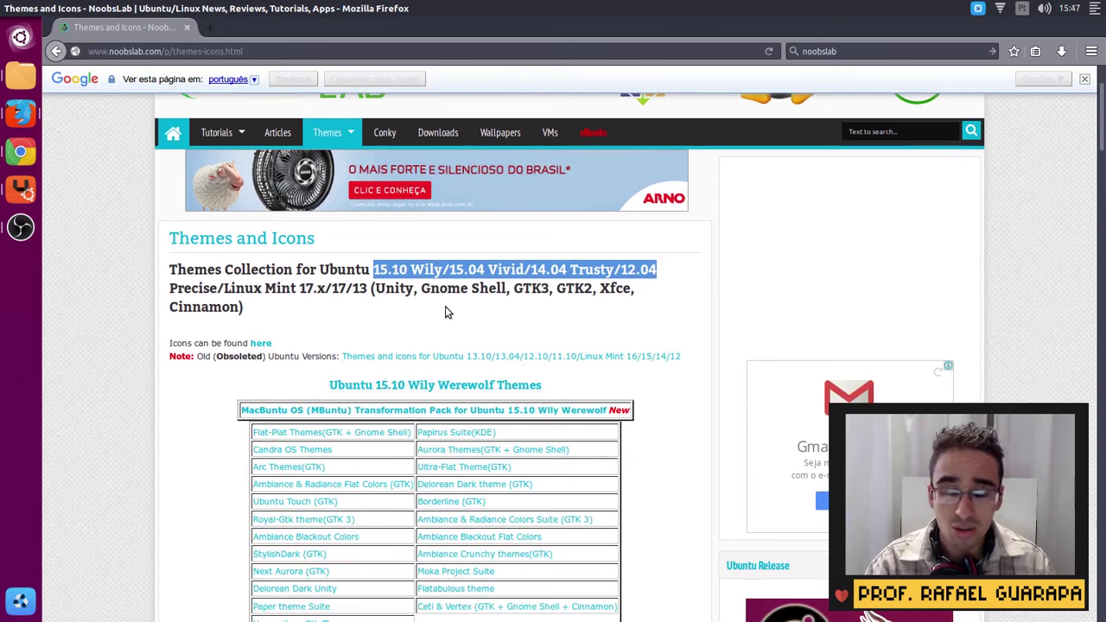
scroll(445, 311, "down", 3)
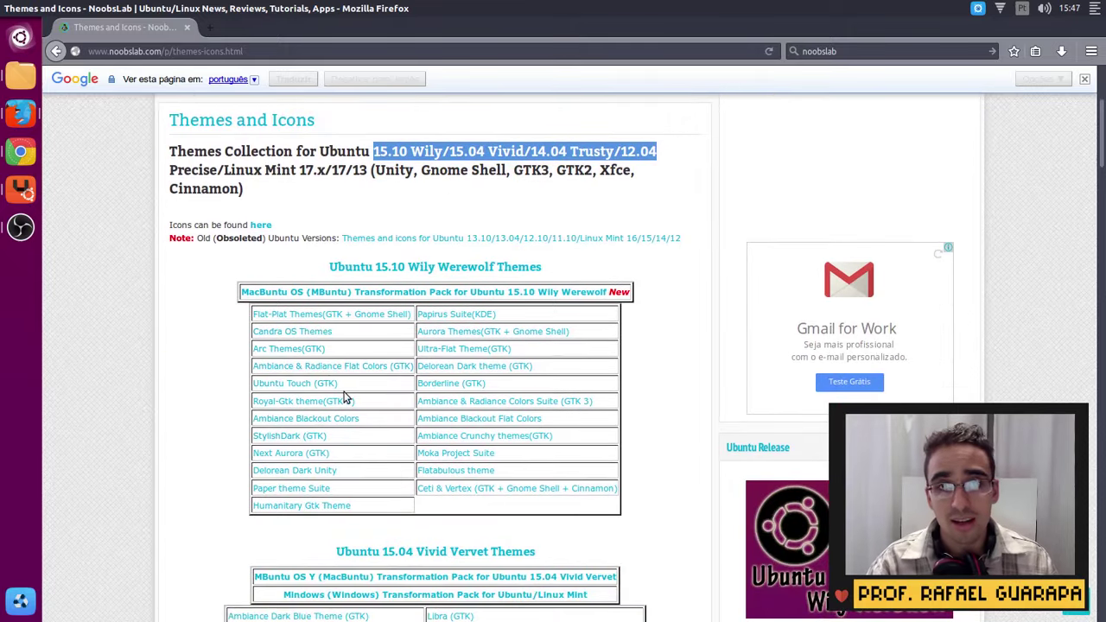
mouse_move(33, 5)
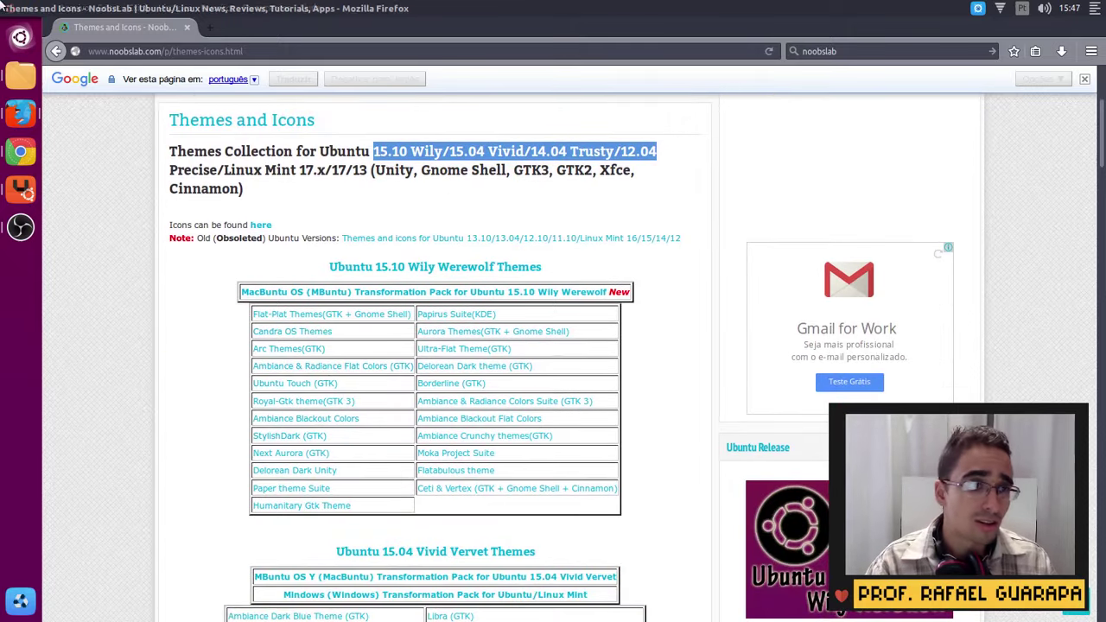
left_click(29, 7)
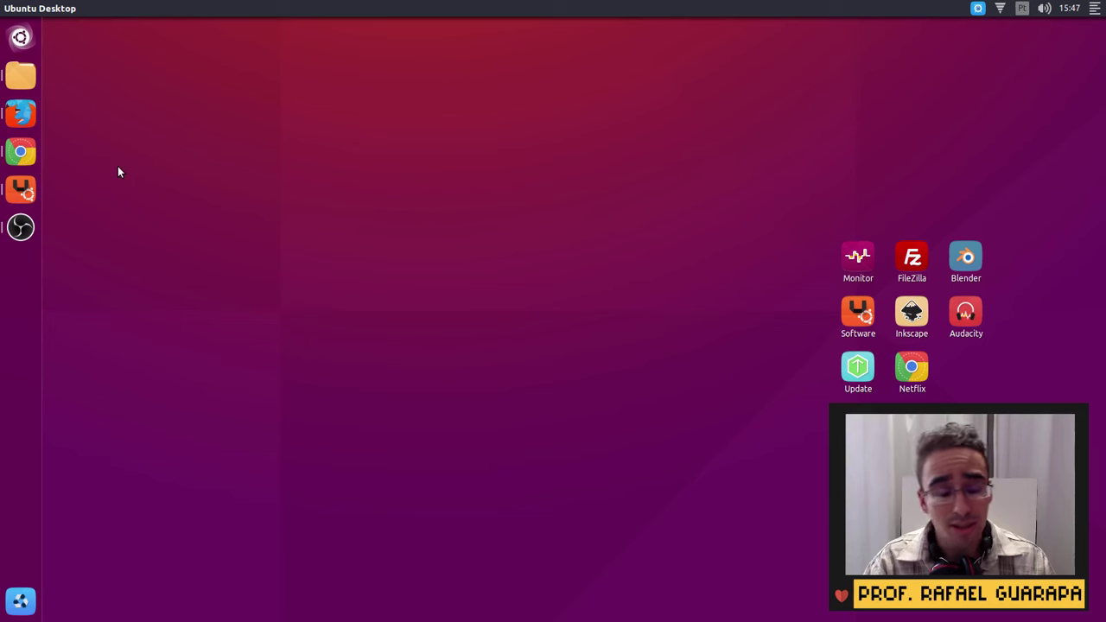
Step: Search the Ubuntu software center for "unity tw", select the Ferramenta de ajustes do Unity entry, and minimize the window
left_click(21, 190)
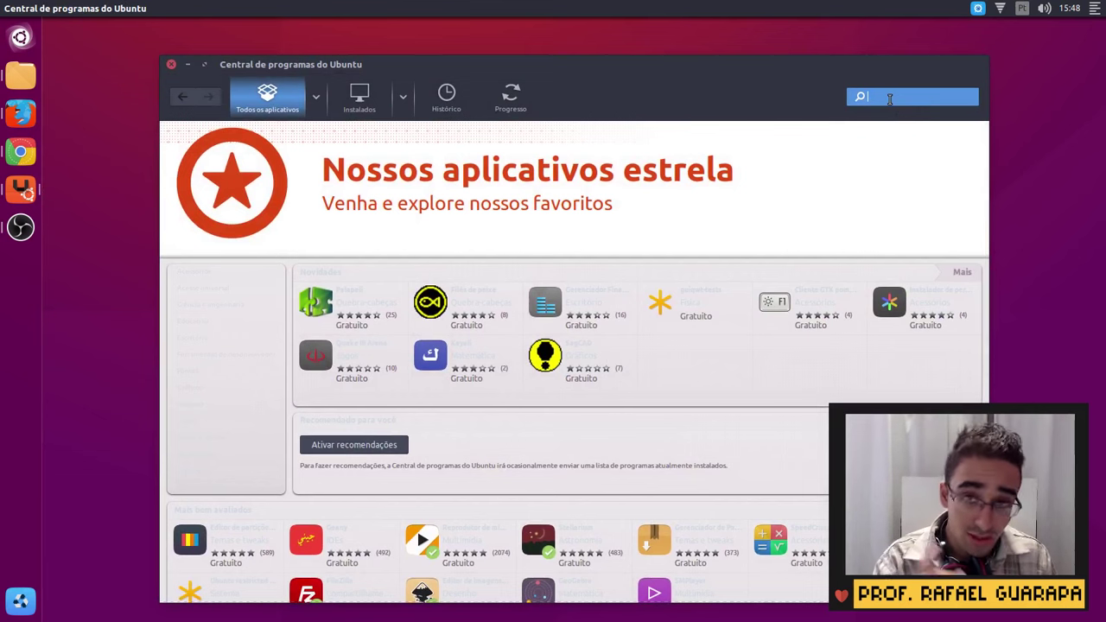
type("u")
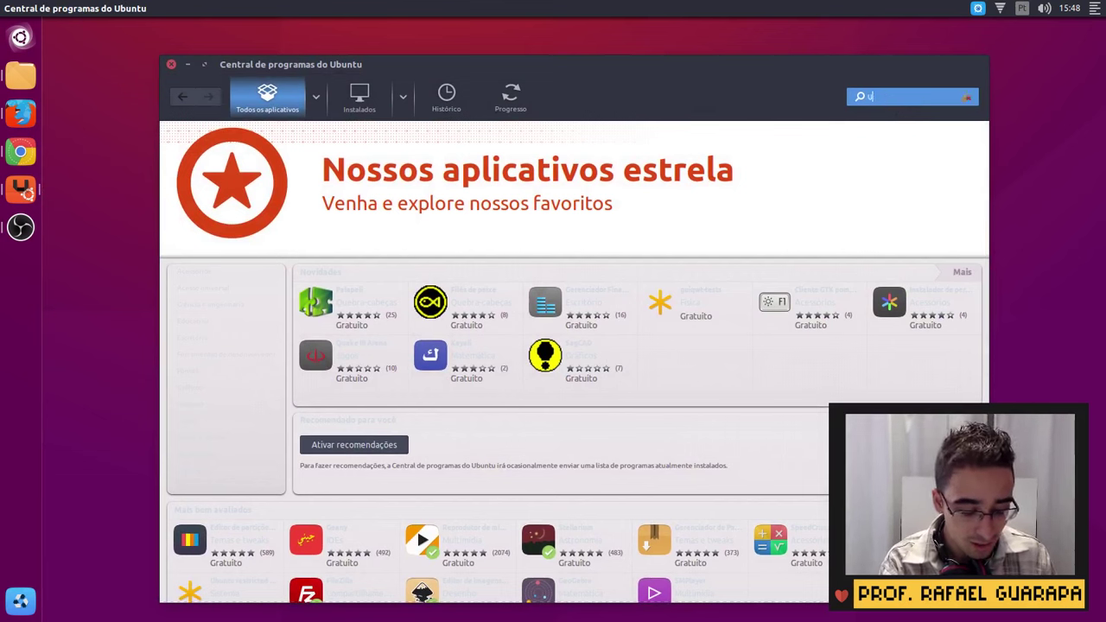
type("niot")
type("ity")
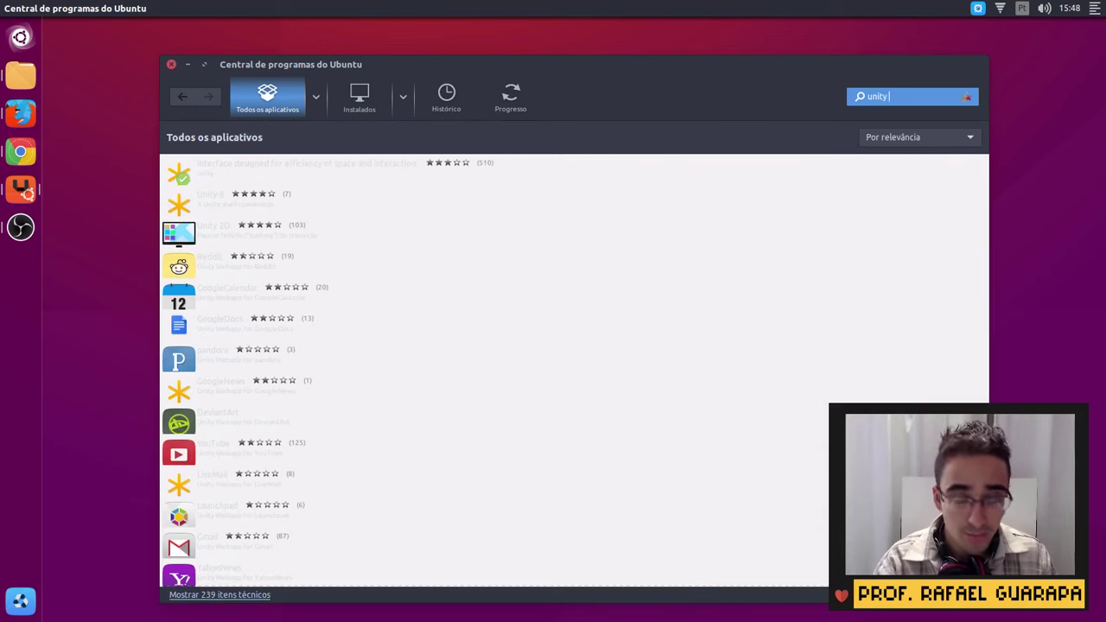
type(" tw")
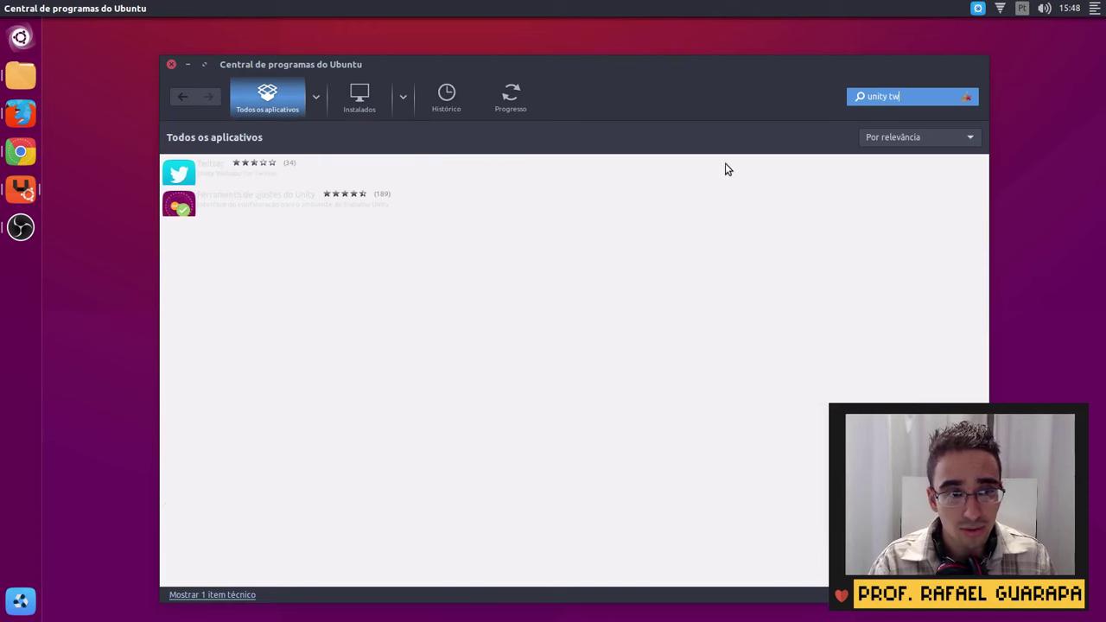
left_click(273, 214)
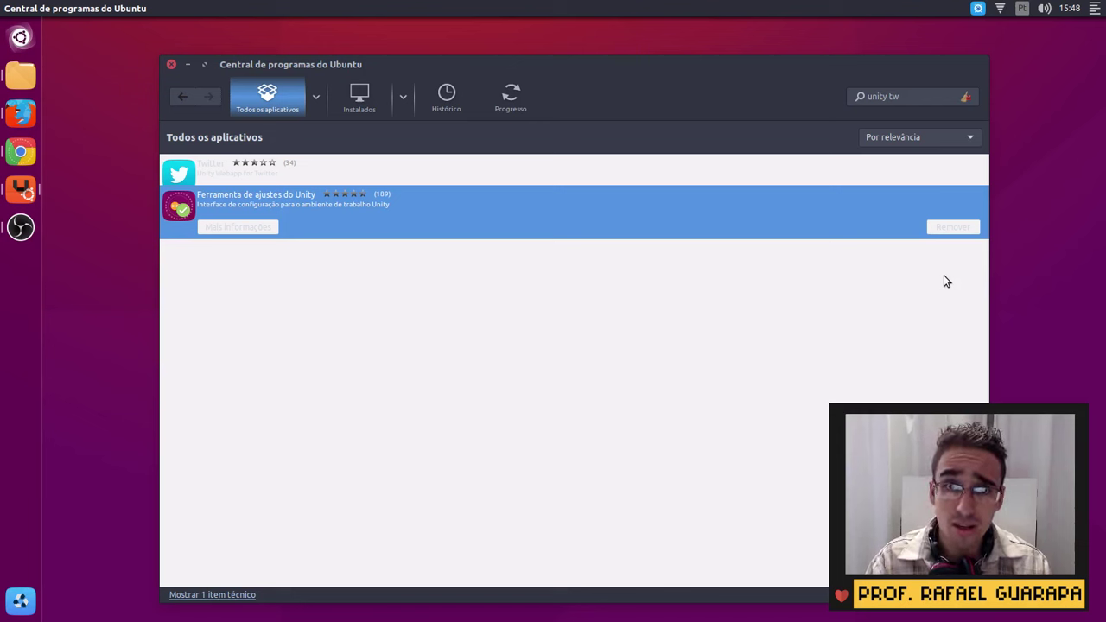
left_click(195, 57)
Step: View the desktop's background and appearance settings, and close them
right_click(401, 333)
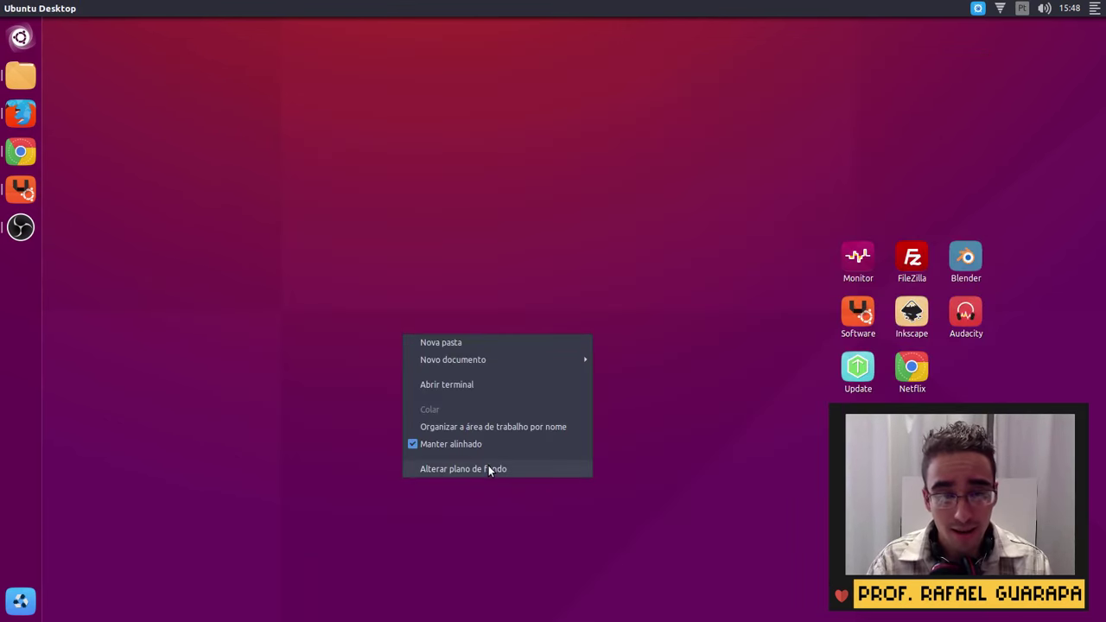
left_click(488, 469)
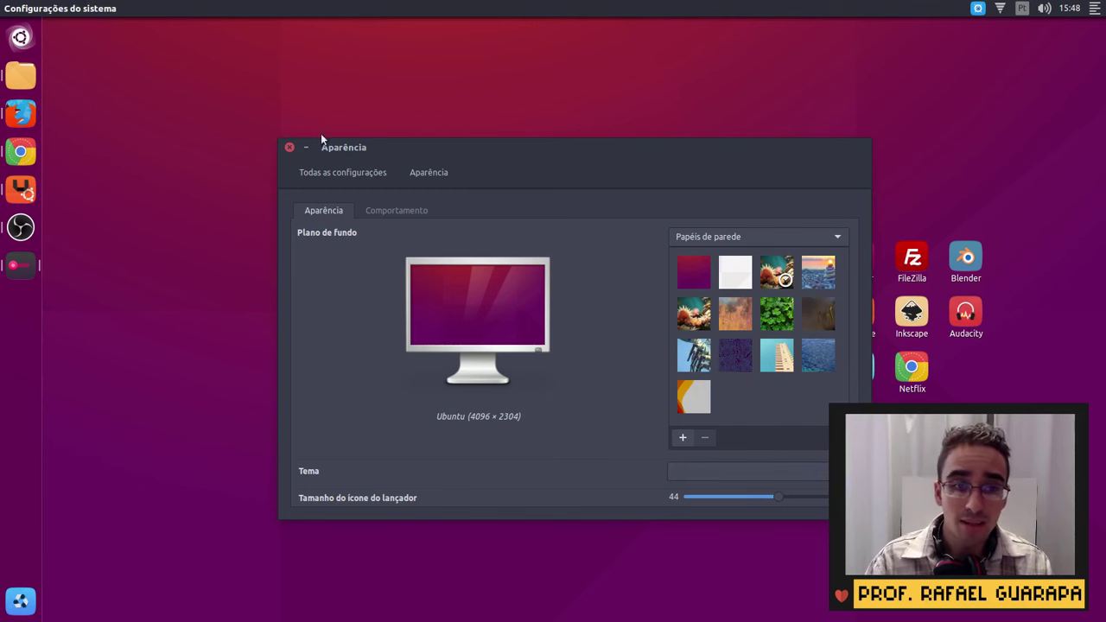
left_click(290, 147)
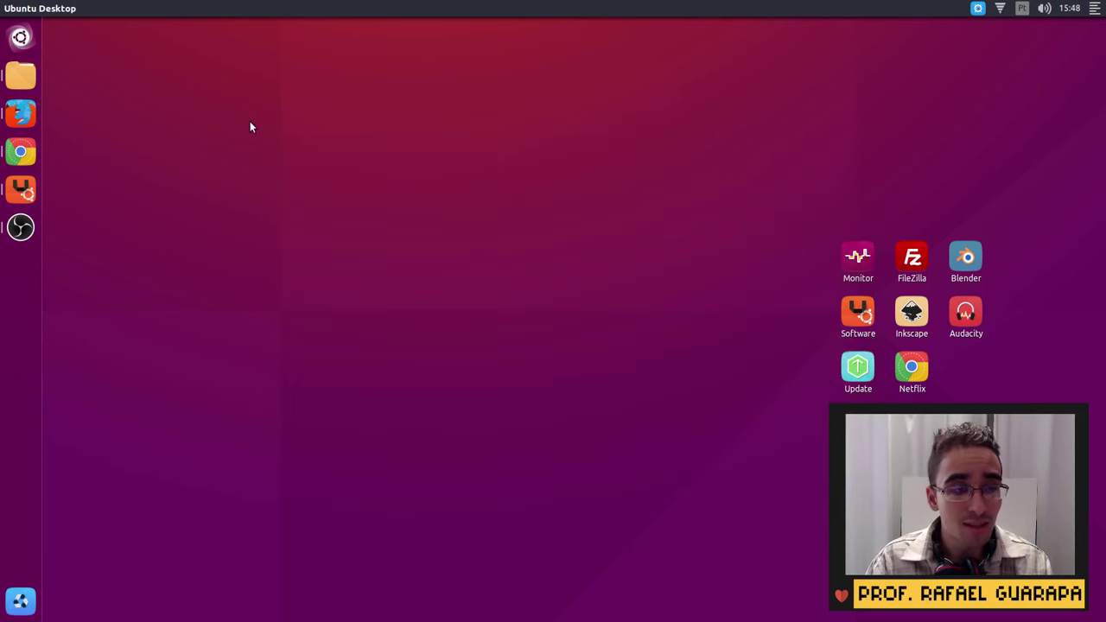
Step: Search the installed applications for "unity", launch the Unity tweak tool, and move its window nearer the middle of the desktop
left_click(9, 26)
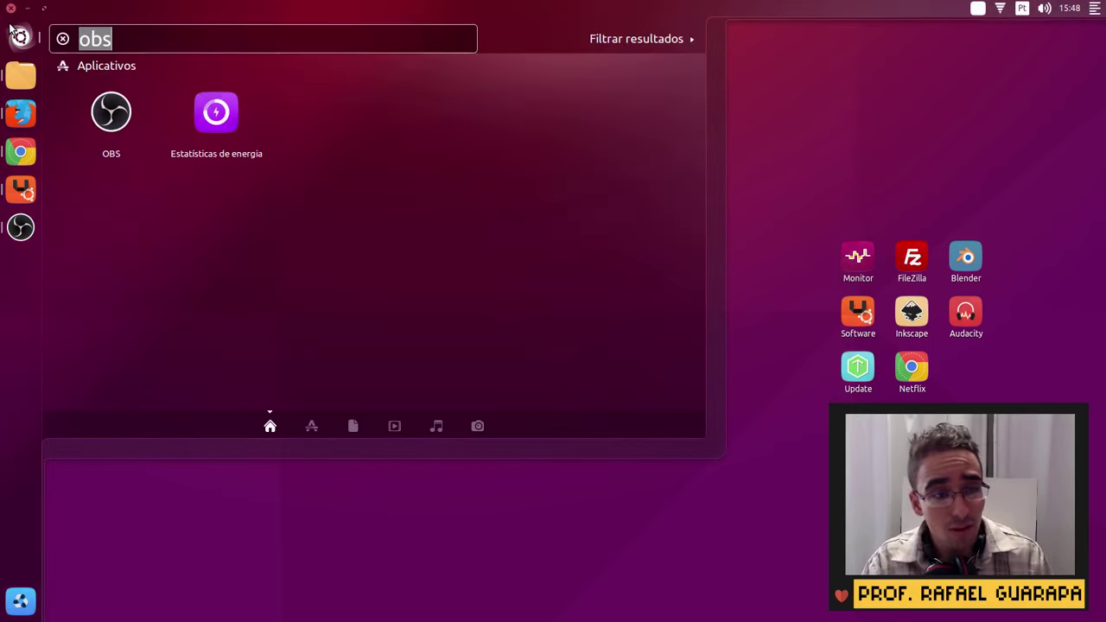
type("tw")
key("BackSpace")
key("BackSpace")
type("unity")
left_click(138, 123)
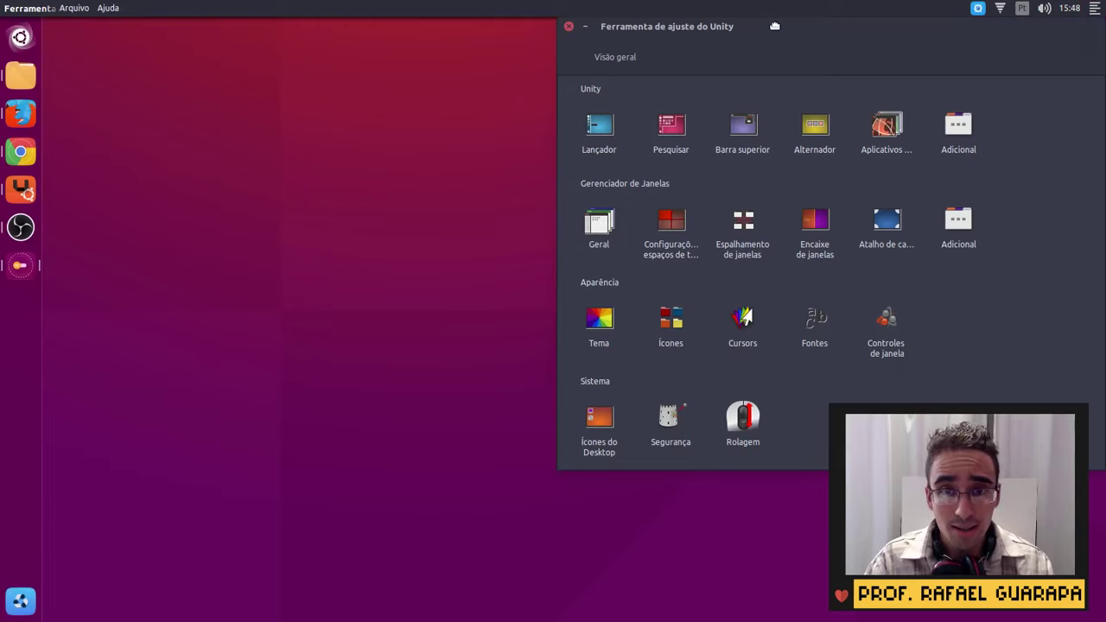
left_click_drag(775, 26, 433, 75)
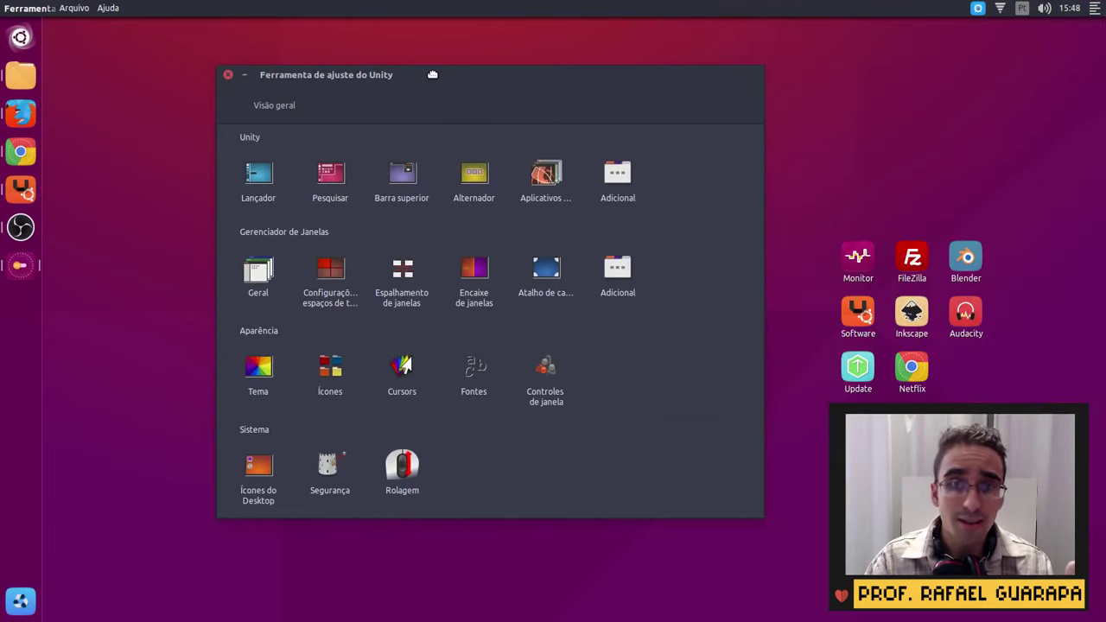
Step: Apply the Ambiance GTK theme and the Ubuntu-mono-dark icon theme in the Unity tweak tool
left_click(251, 373)
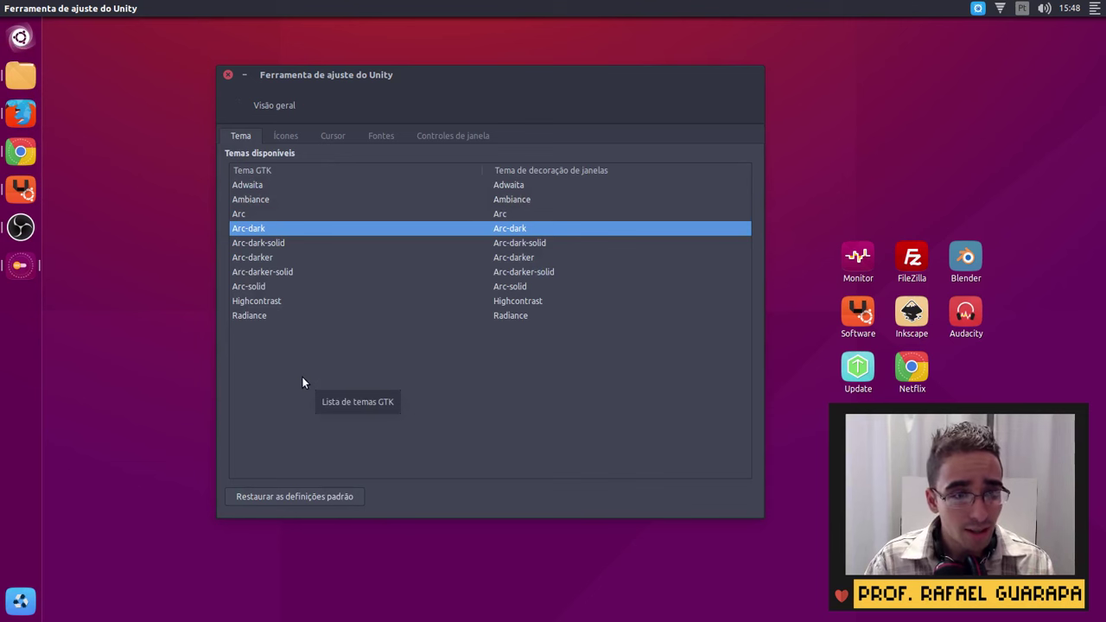
left_click(278, 199)
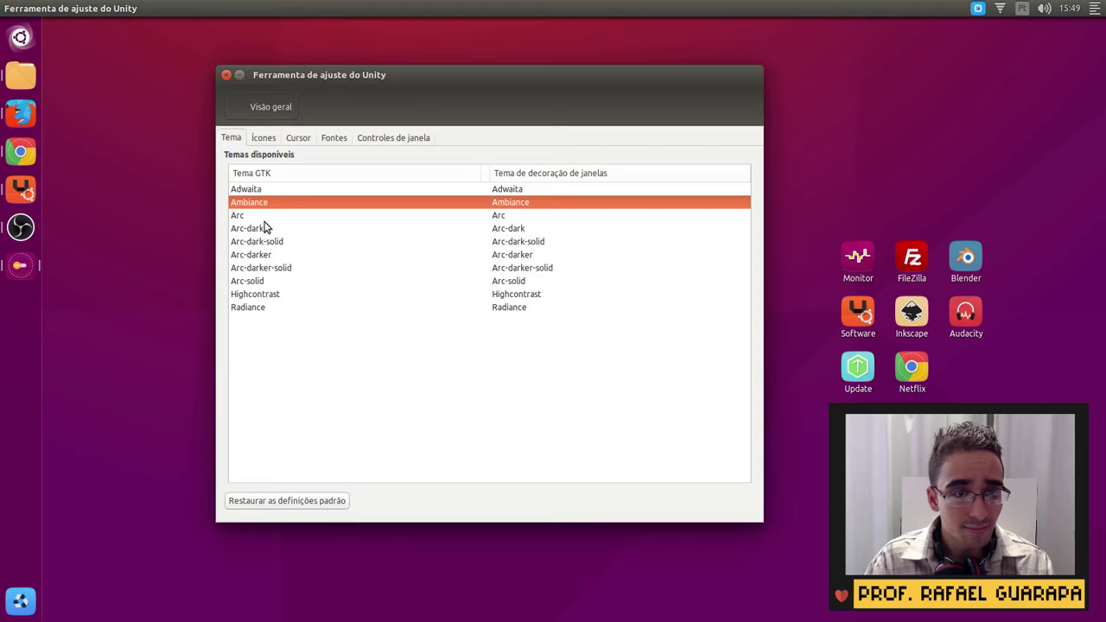
left_click(259, 139)
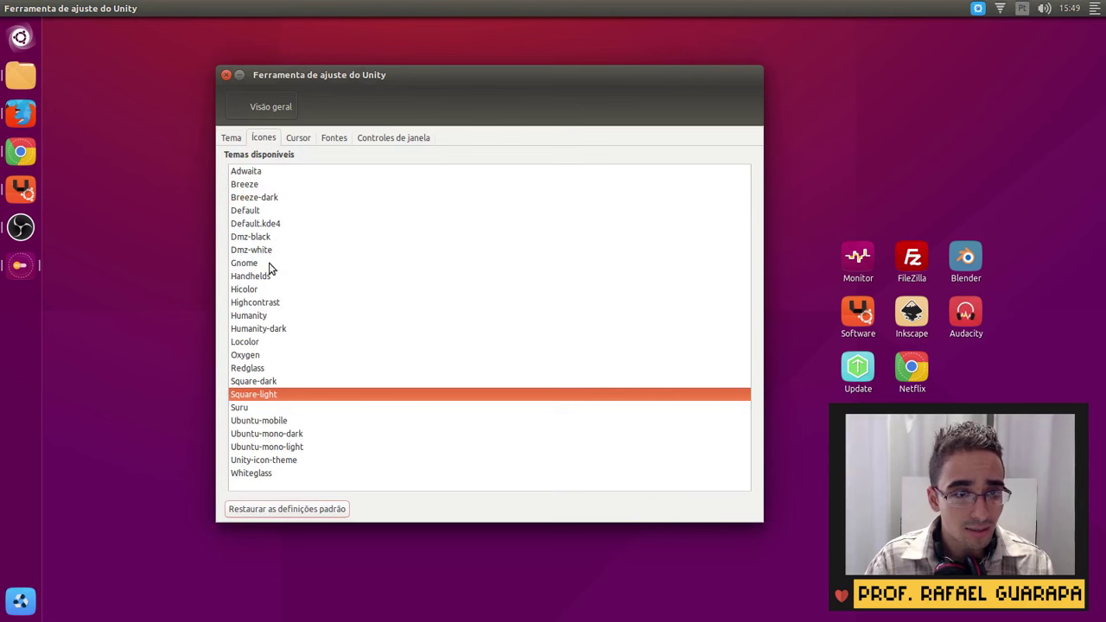
left_click(281, 434)
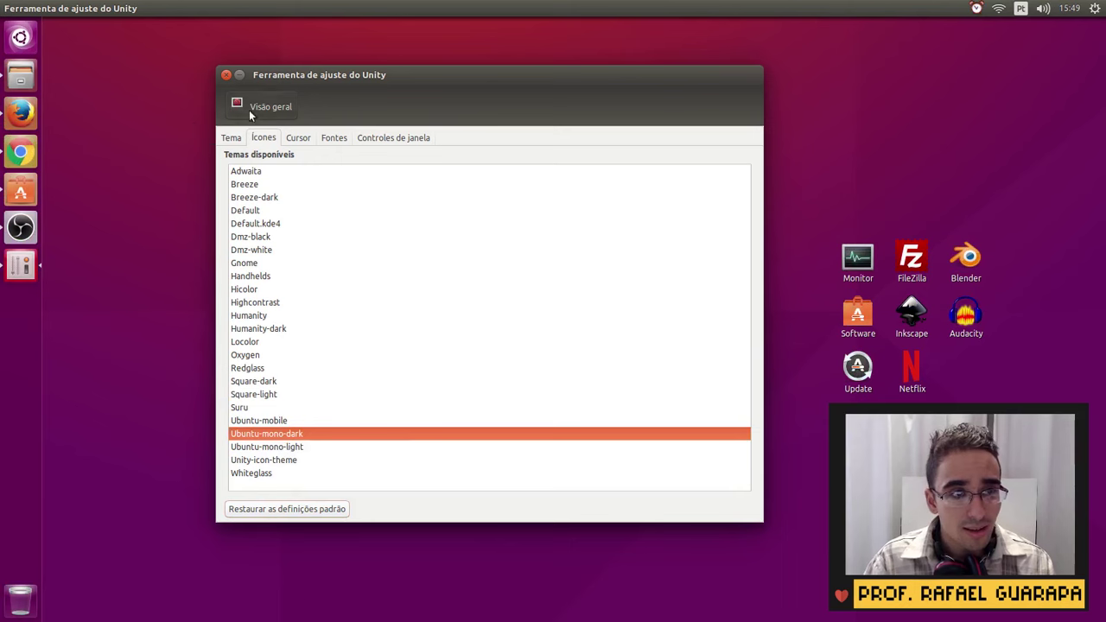
Step: Check the applied theme and icons in the file manager, minimize it, and close the Unity tweak tool
left_click(23, 86)
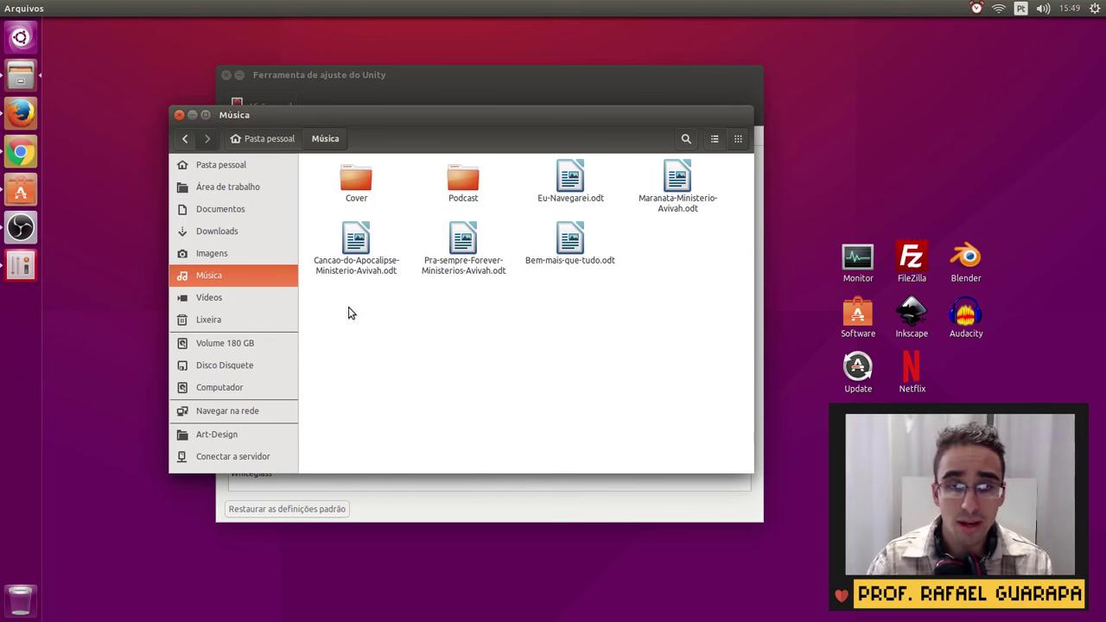
left_click(191, 115)
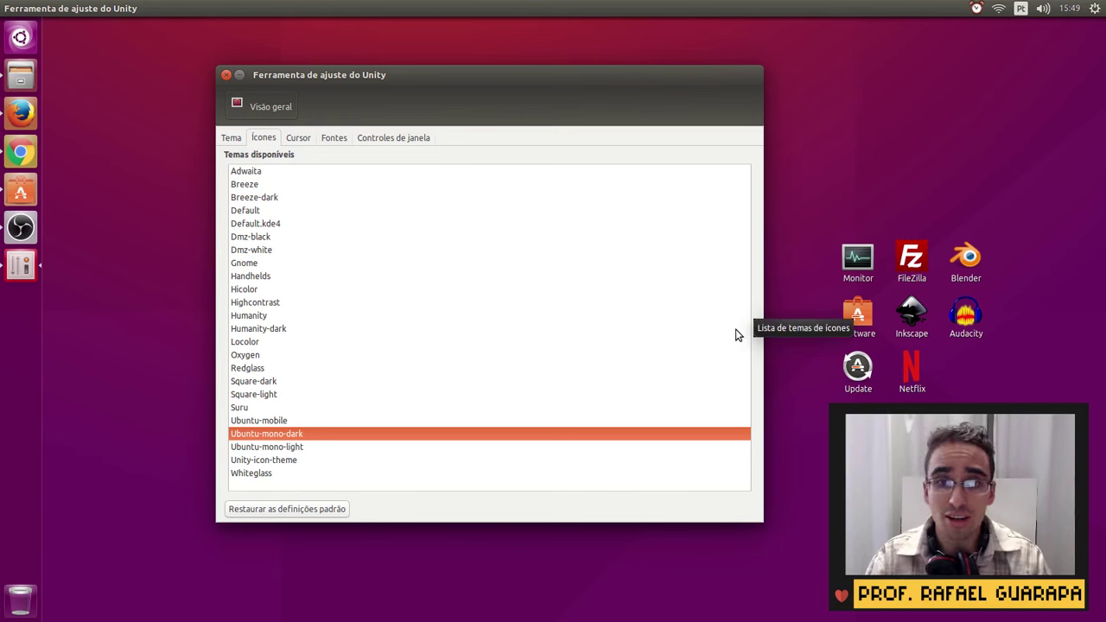
left_click(227, 75)
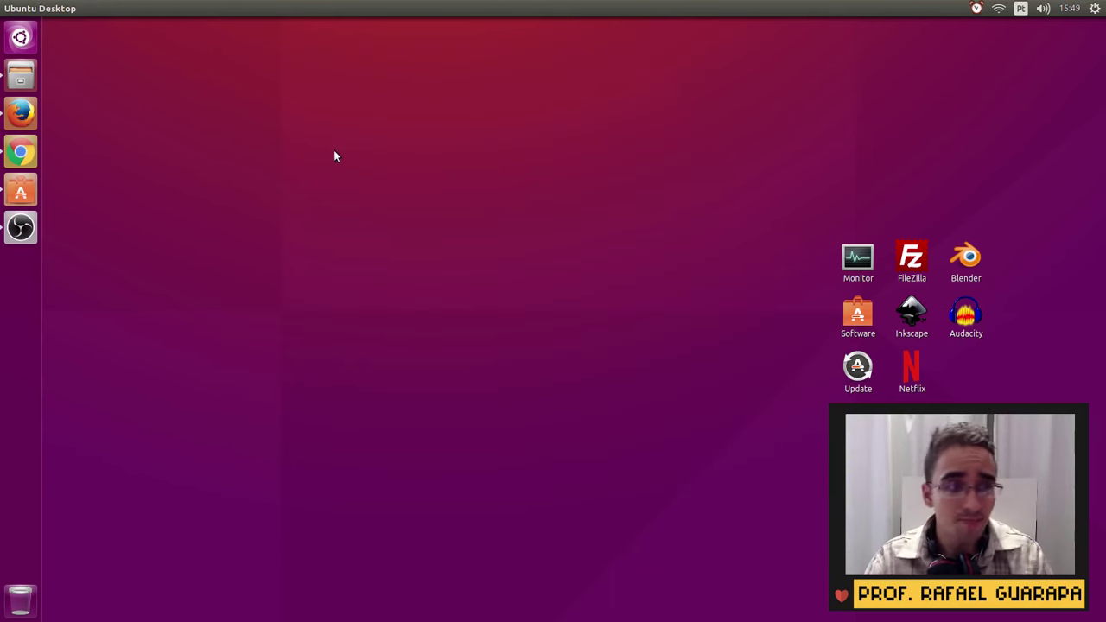
Step: Switch back to Firefox and open the Arc Themes(GTK) link for Ubuntu 15.10 in a new tab
left_click(21, 113)
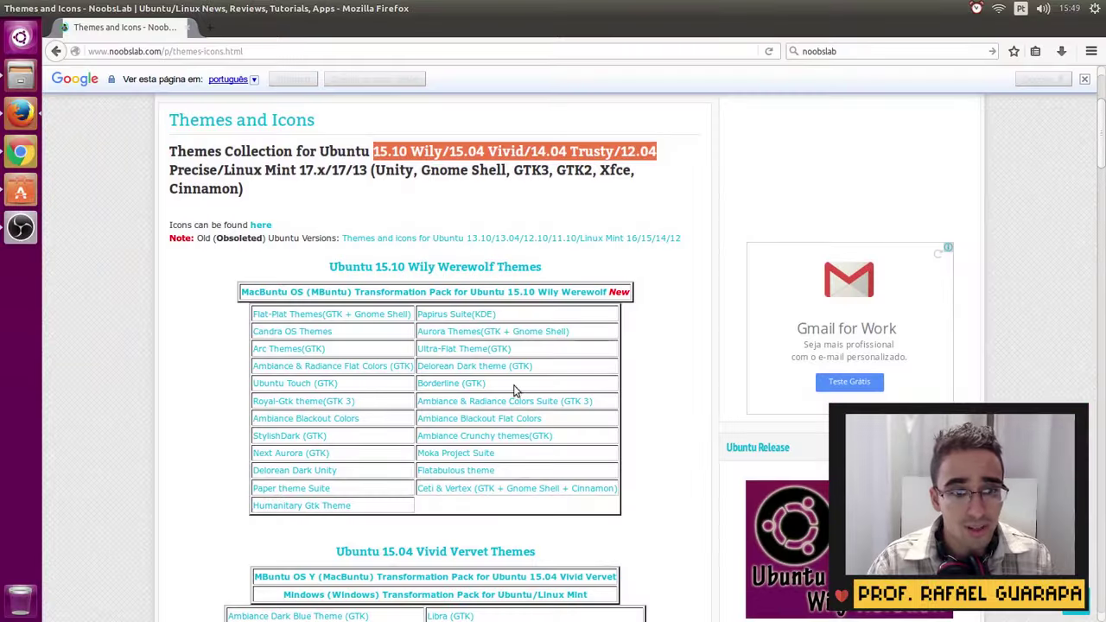
scroll(346, 439, "down", 2)
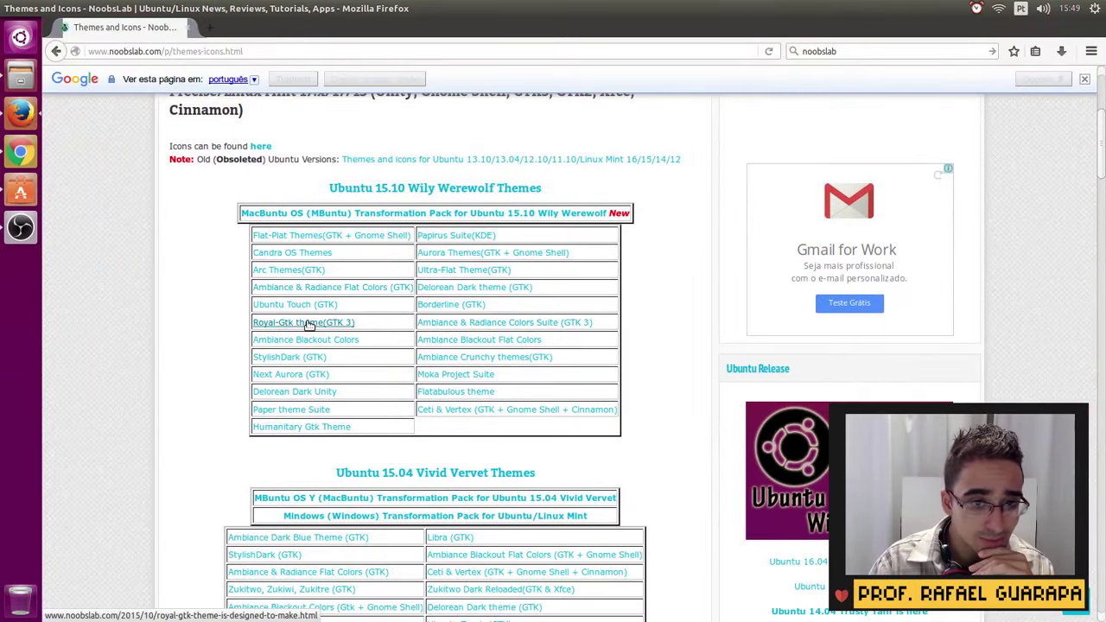
right_click(294, 272)
left_click(317, 283)
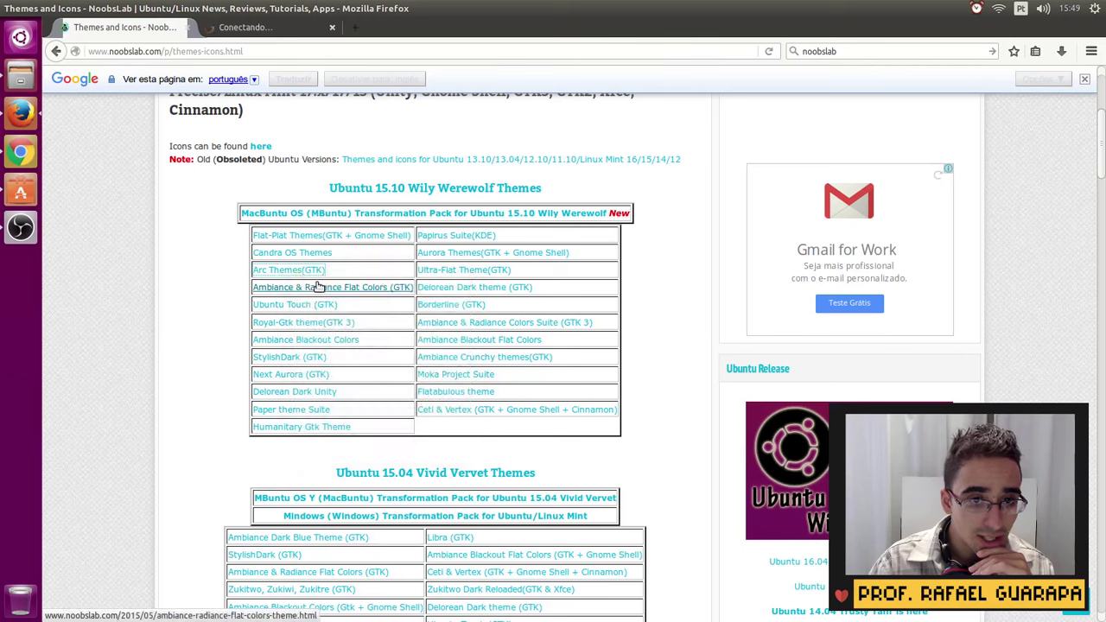
left_click(281, 27)
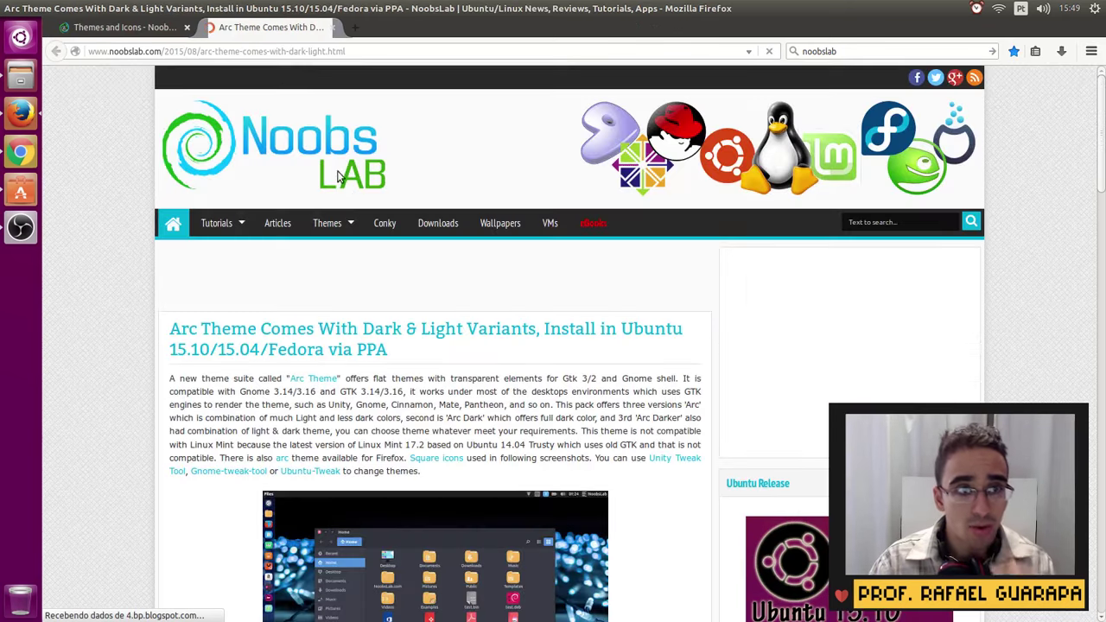
Step: Enlarge the Arc Dark screenshot in the Arc theme article, view it, and close the preview
scroll(427, 341, "down", 5)
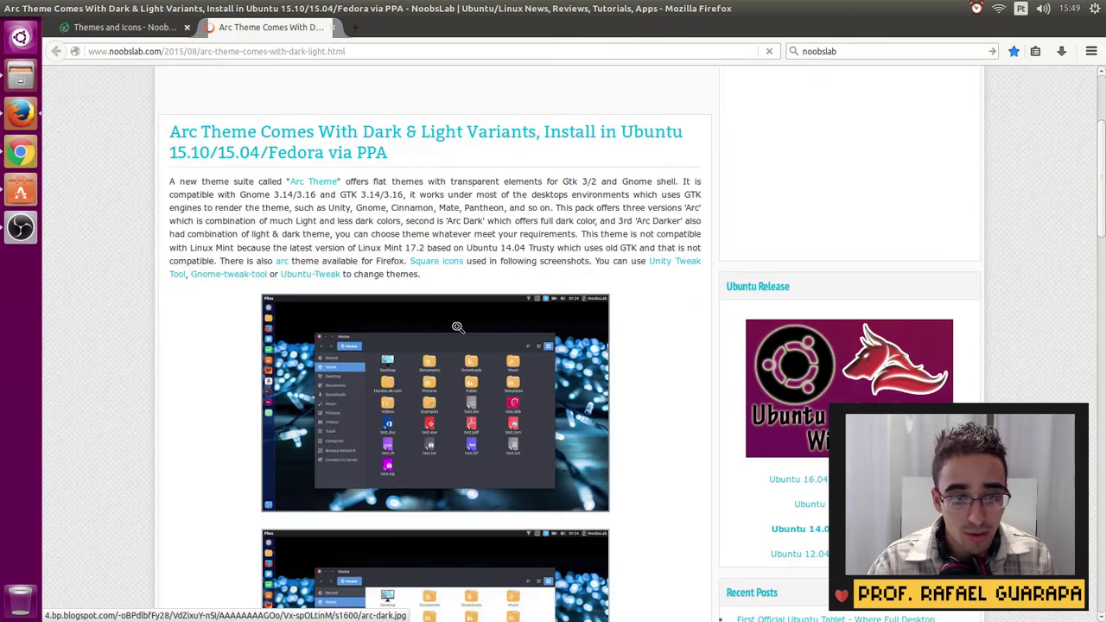
scroll(437, 312, "down", 2)
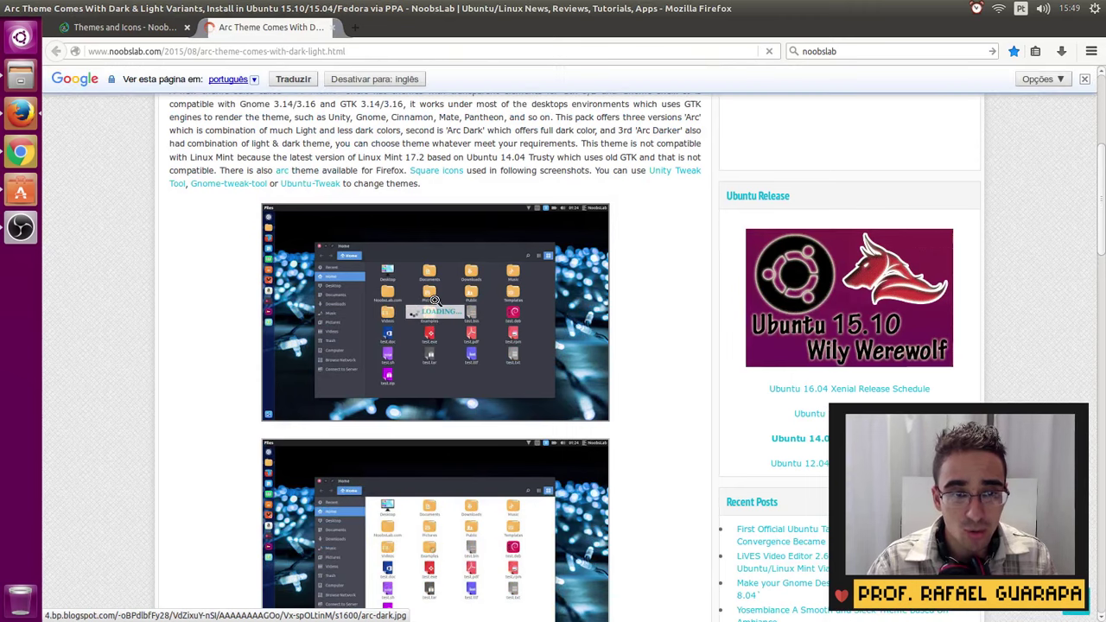
left_click(435, 304)
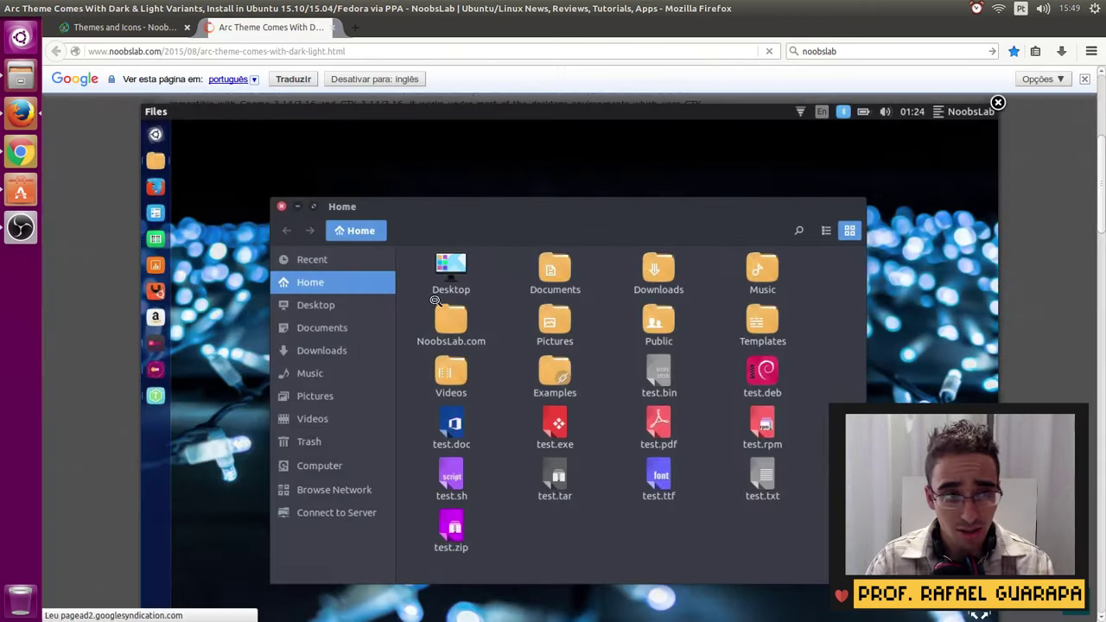
left_click(518, 306)
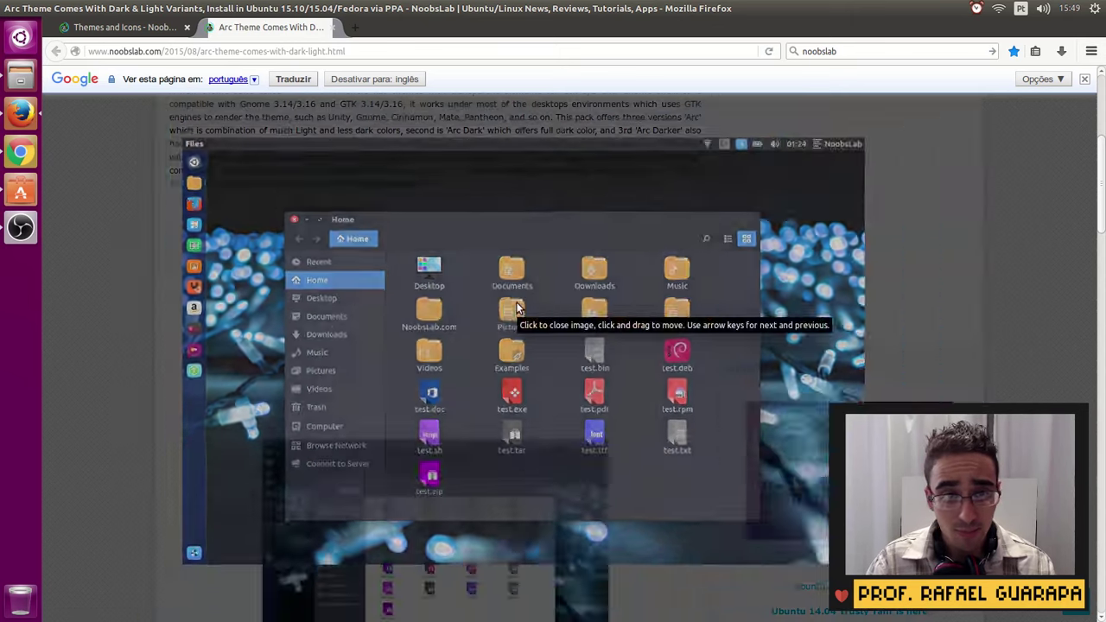
scroll(408, 281, "up", 3)
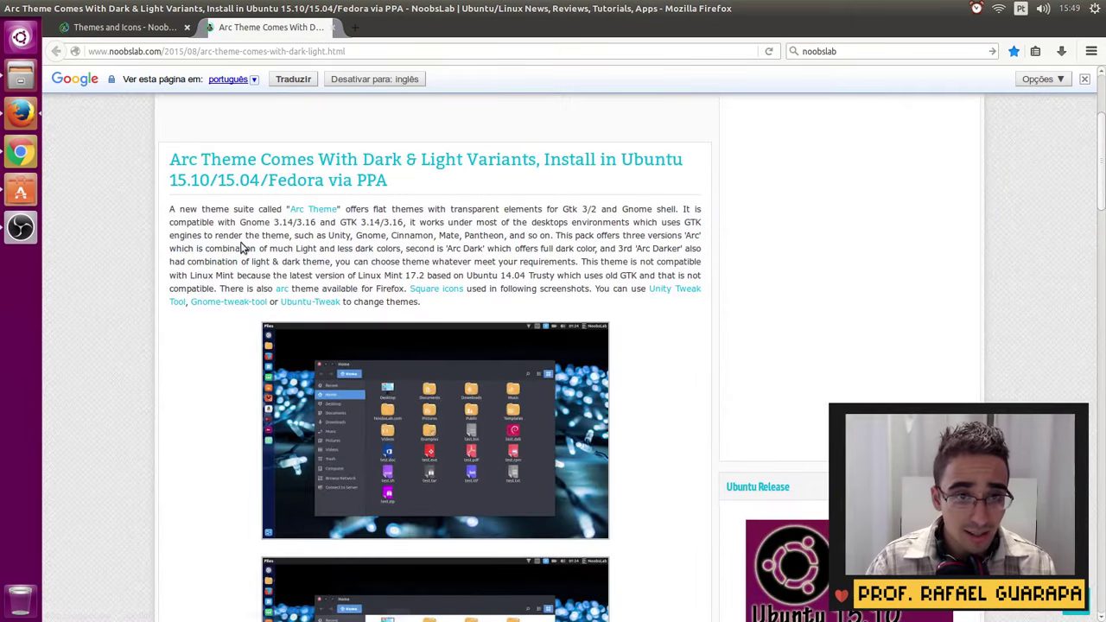
Step: Open the article's Square icons link in a new tab and view the remaining Arc theme screenshots
right_click(439, 291)
left_click(470, 297)
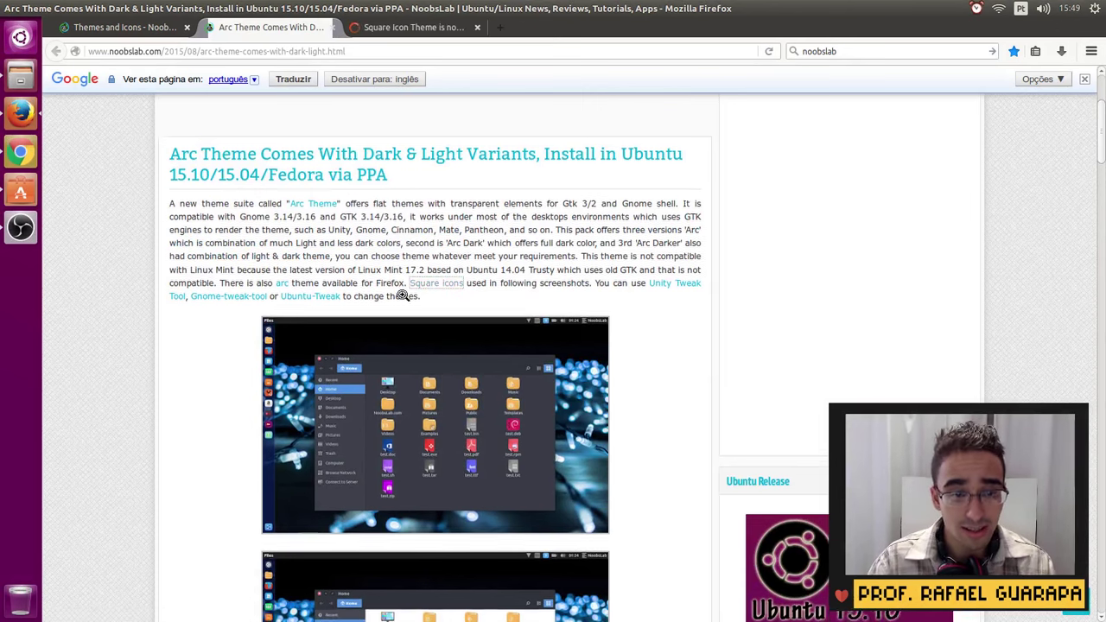
scroll(400, 291, "down", 5)
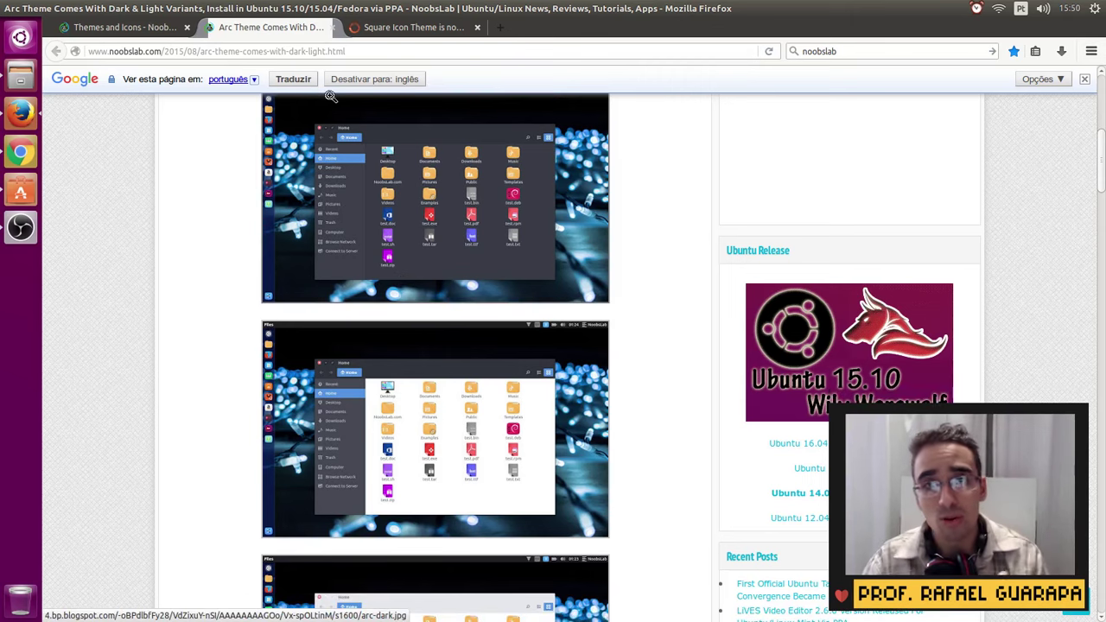
Step: Switch from the Arc article to the Ubuntu Software Center and open the Outros programas list in its software sources
scroll(332, 406, "down", 6)
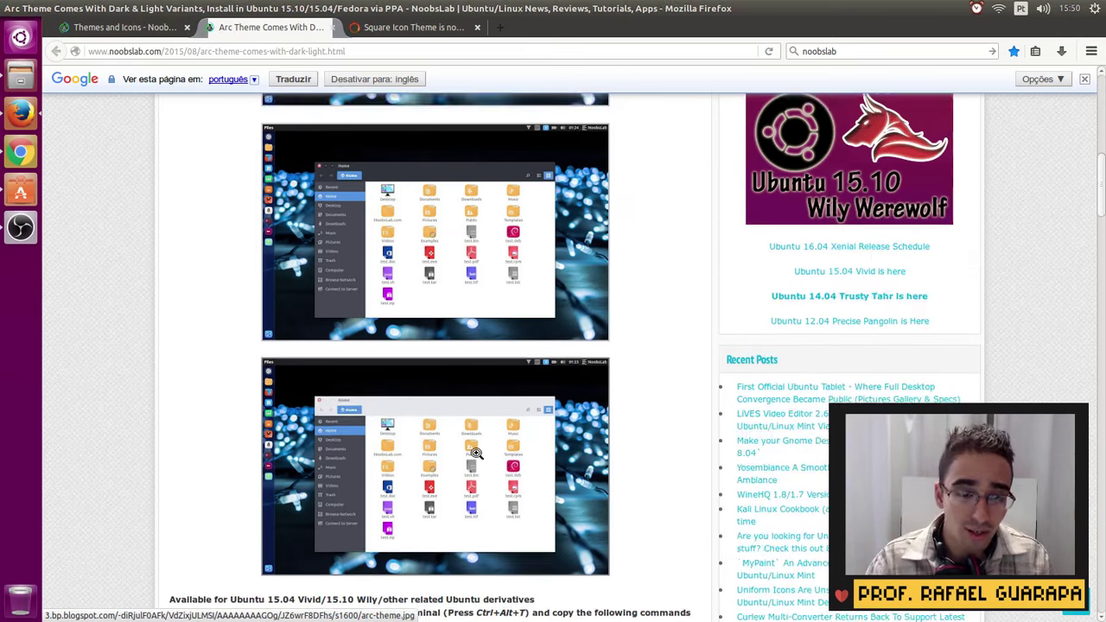
scroll(332, 406, "down", 2)
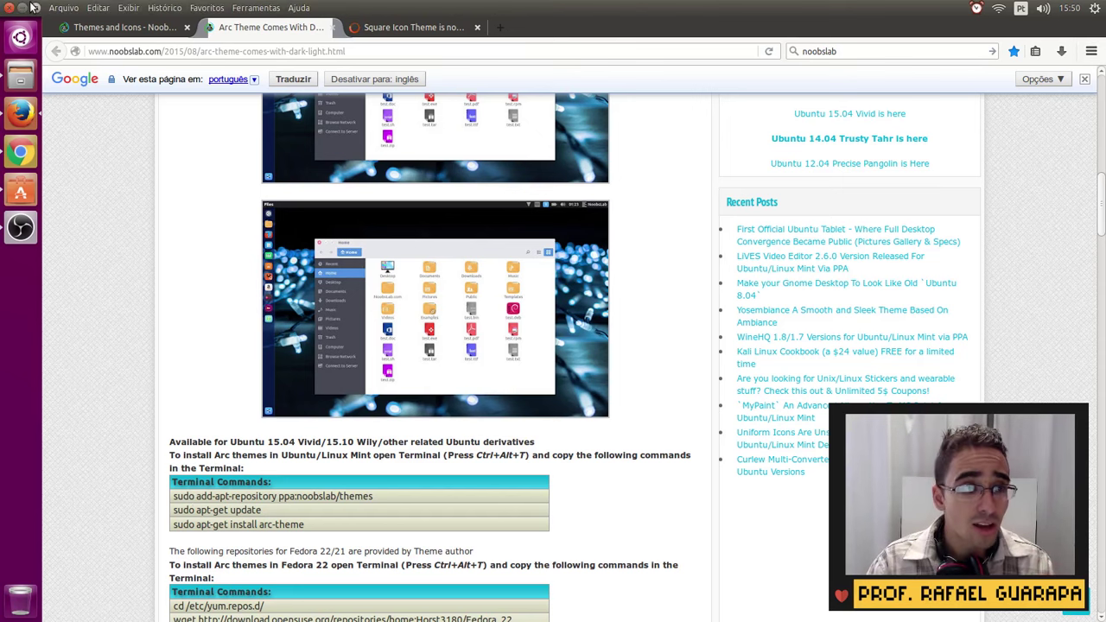
left_click(21, 8)
left_click(28, 199)
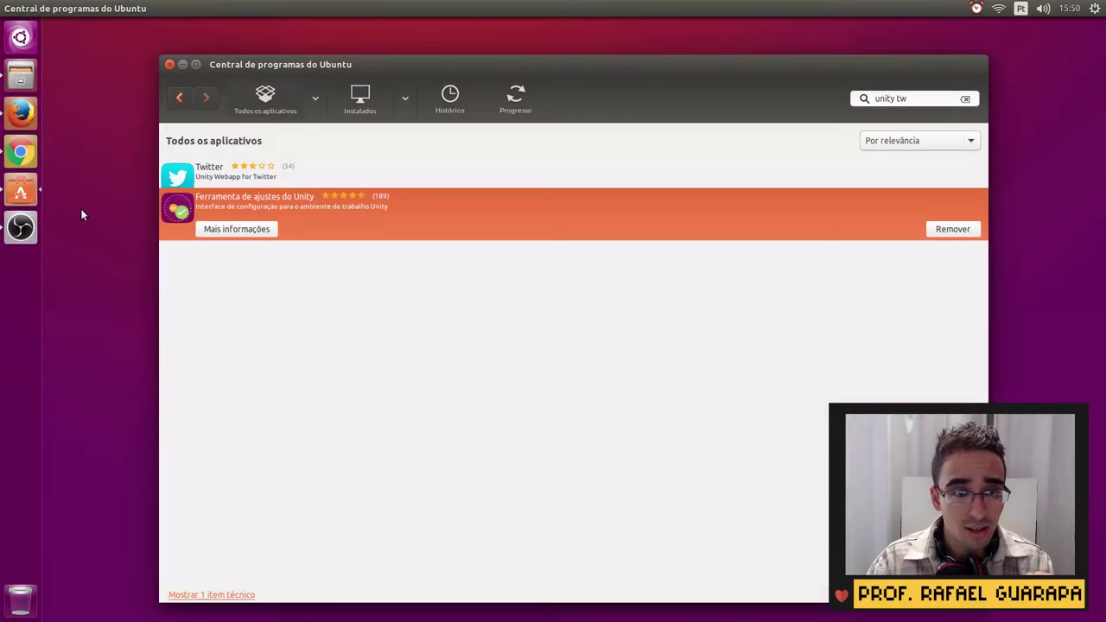
left_click(180, 97)
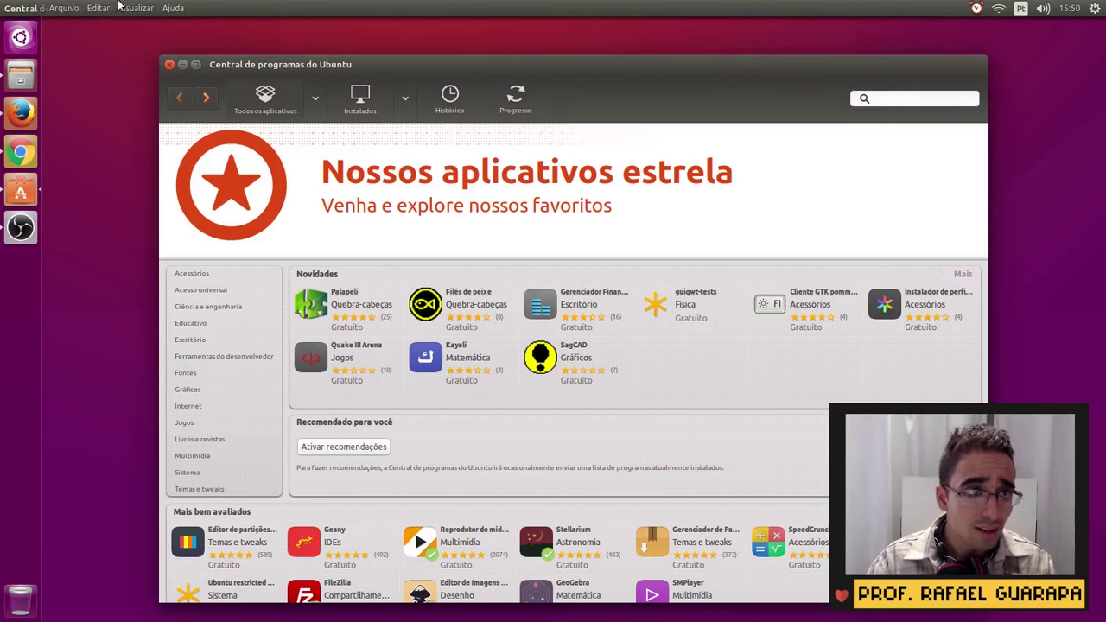
left_click(136, 7)
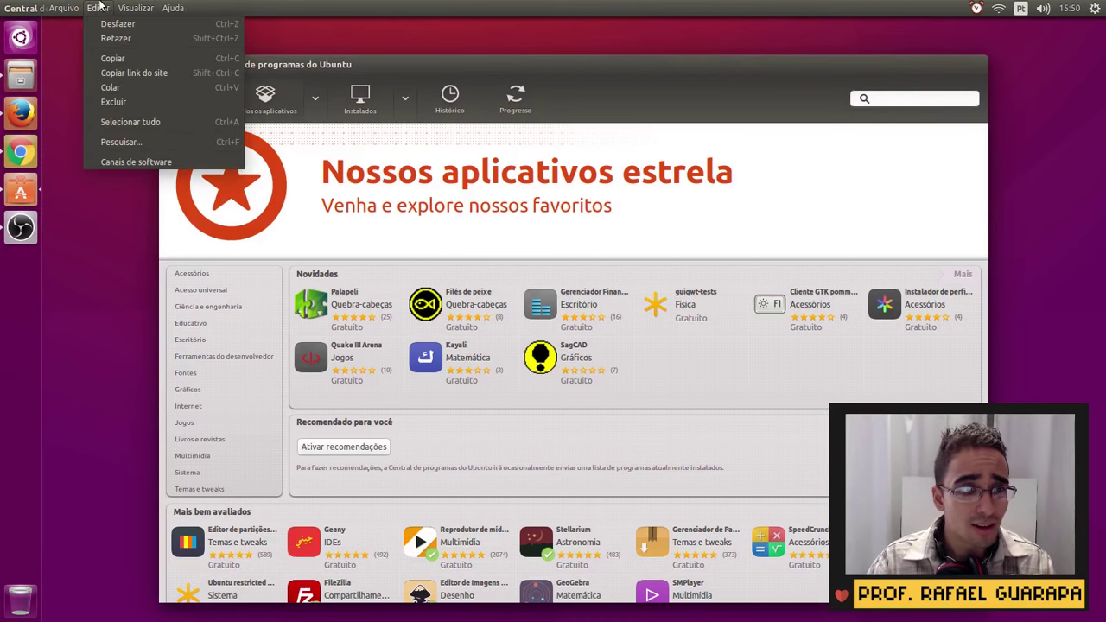
left_click(143, 161)
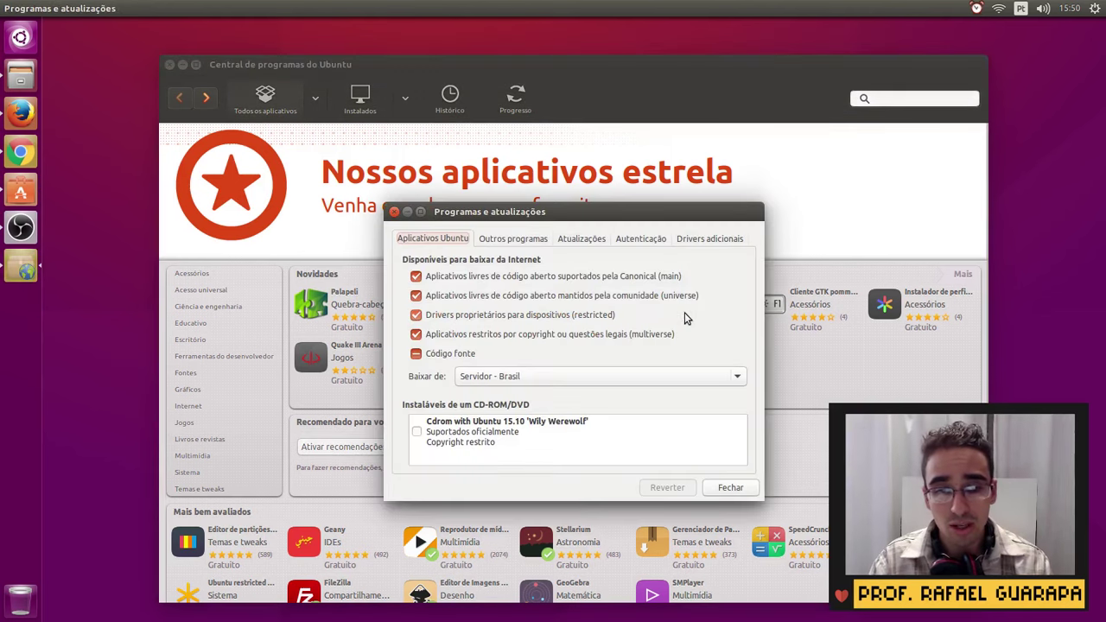
left_click(513, 239)
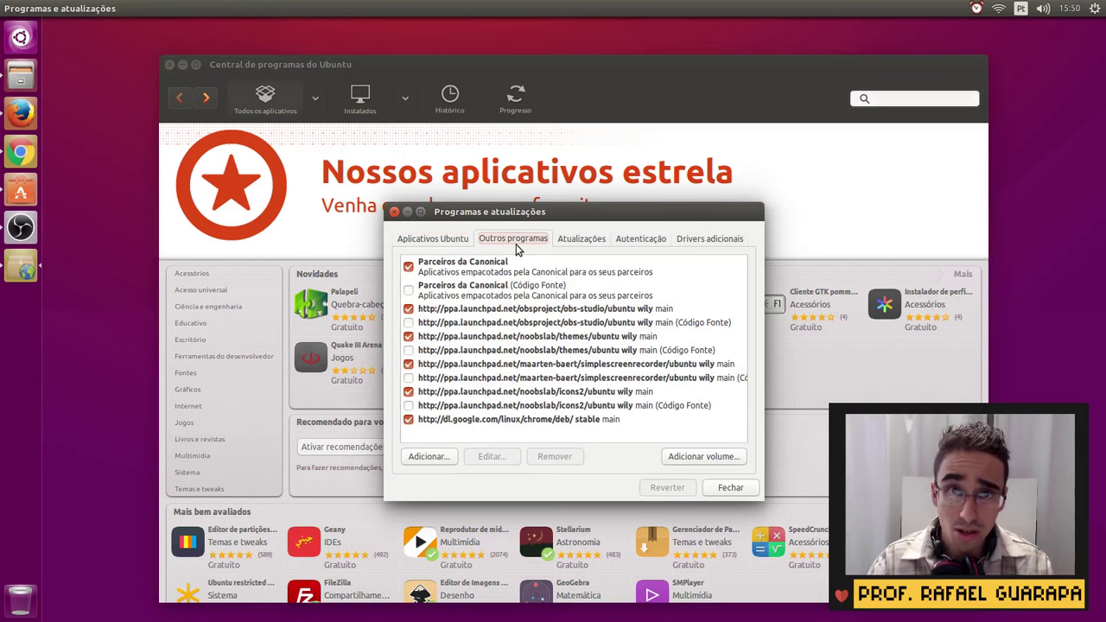
Step: Go back to the Arc theme article in Firefox and copy the repository address "ppa:noobslab/themes" from the terminal commands
left_click(20, 121)
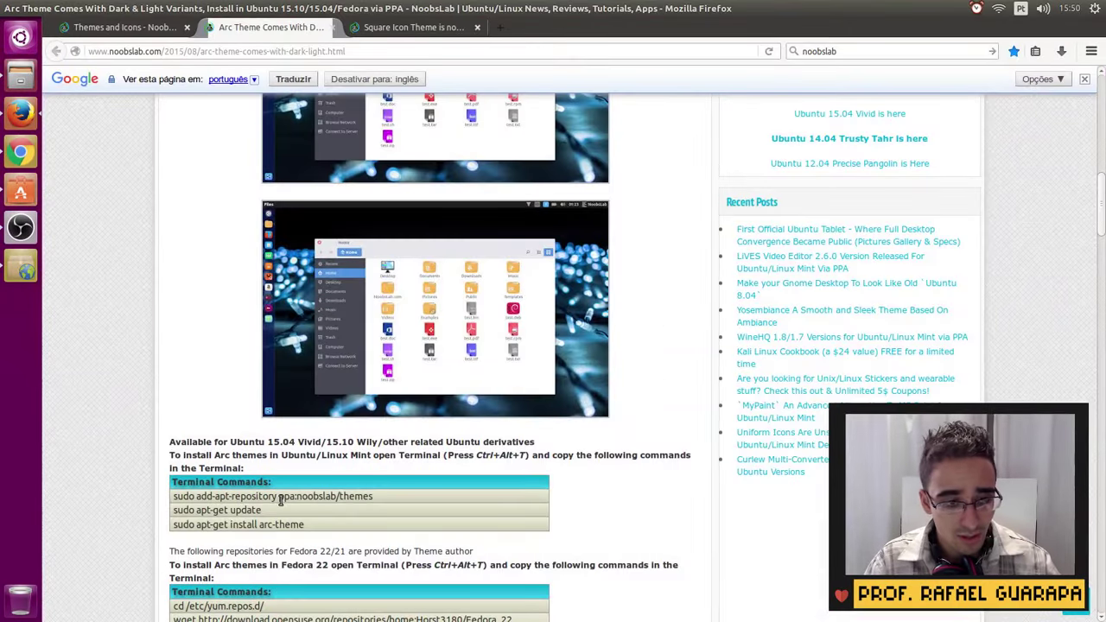
left_click_drag(280, 499, 377, 501)
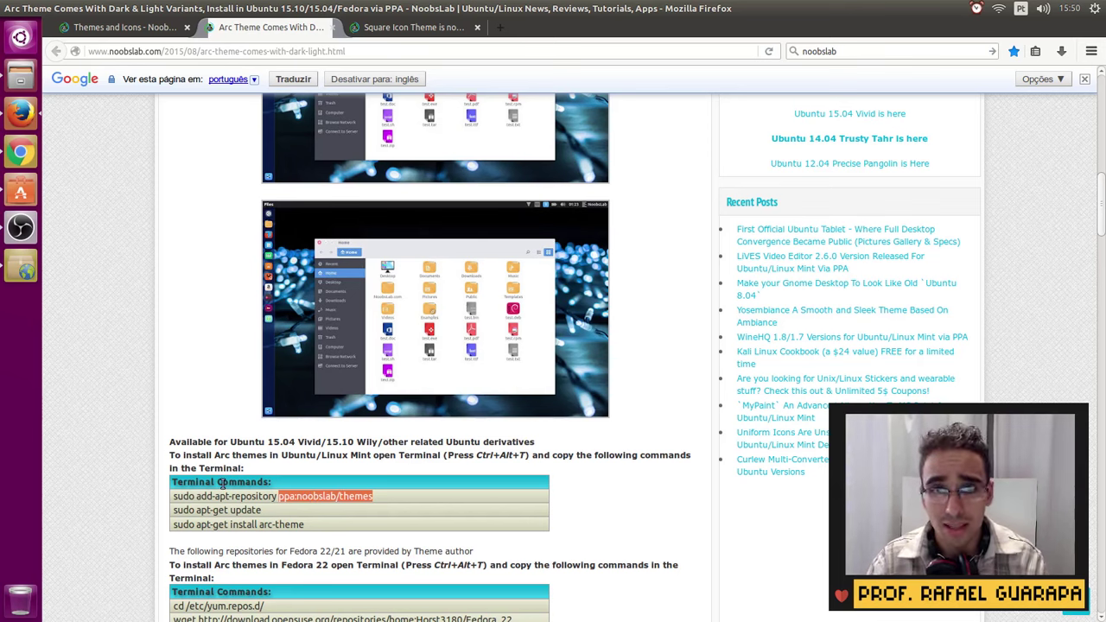
right_click(320, 496)
left_click(338, 502)
Step: Enter ppa:noobslab/themes as a new APT source, cancel the dialog, and select the existing noobslab/themes repository
left_click(21, 270)
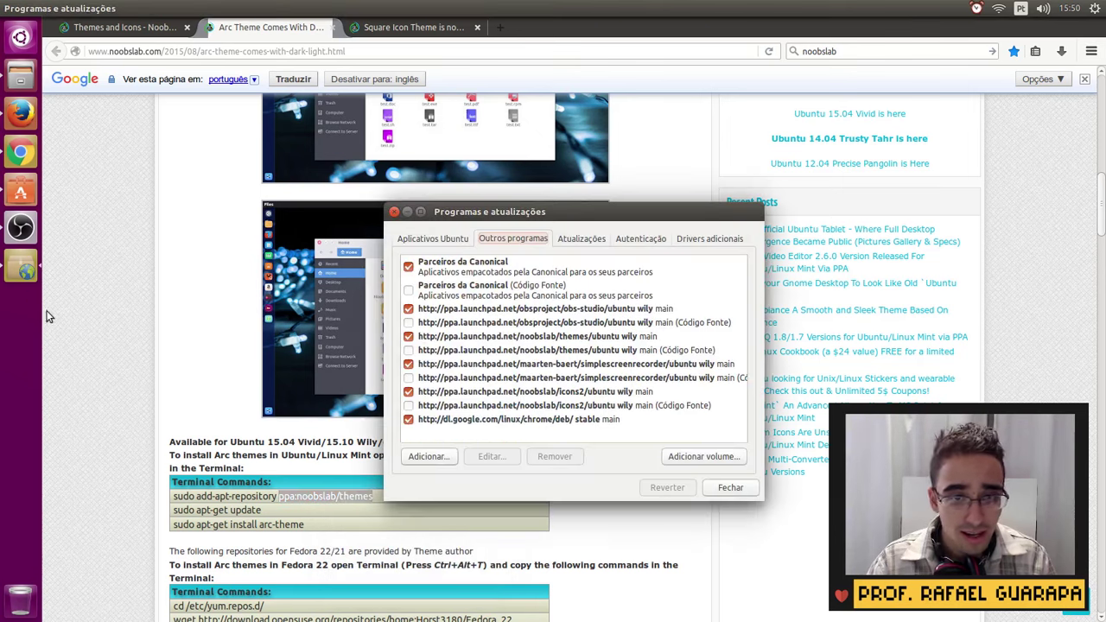
left_click(429, 462)
key("ctrl+v")
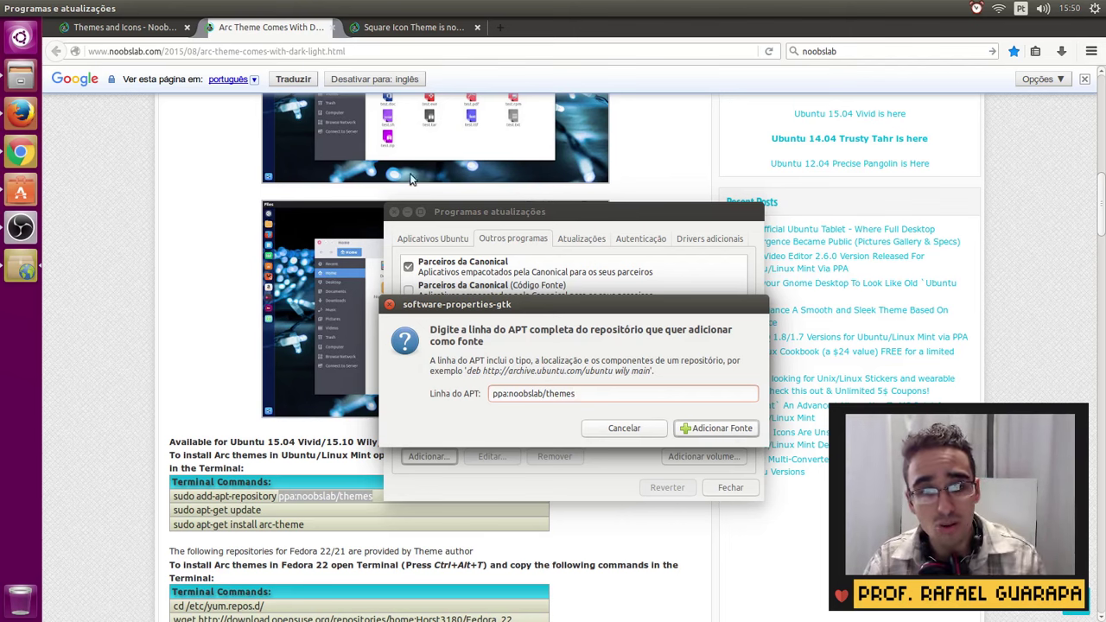
left_click(653, 428)
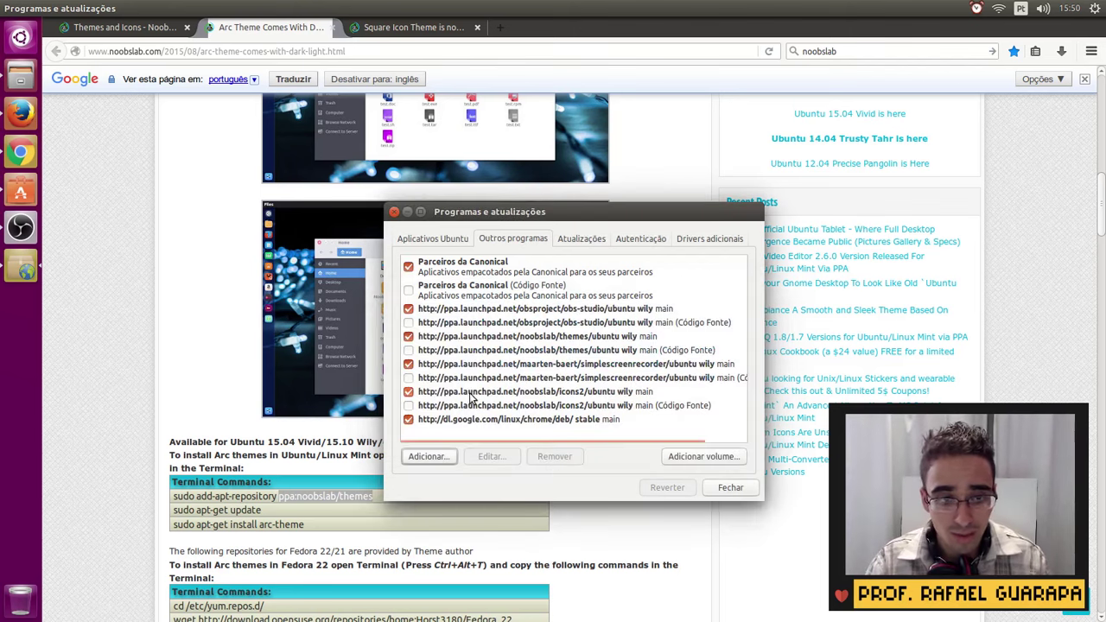
left_click(507, 339)
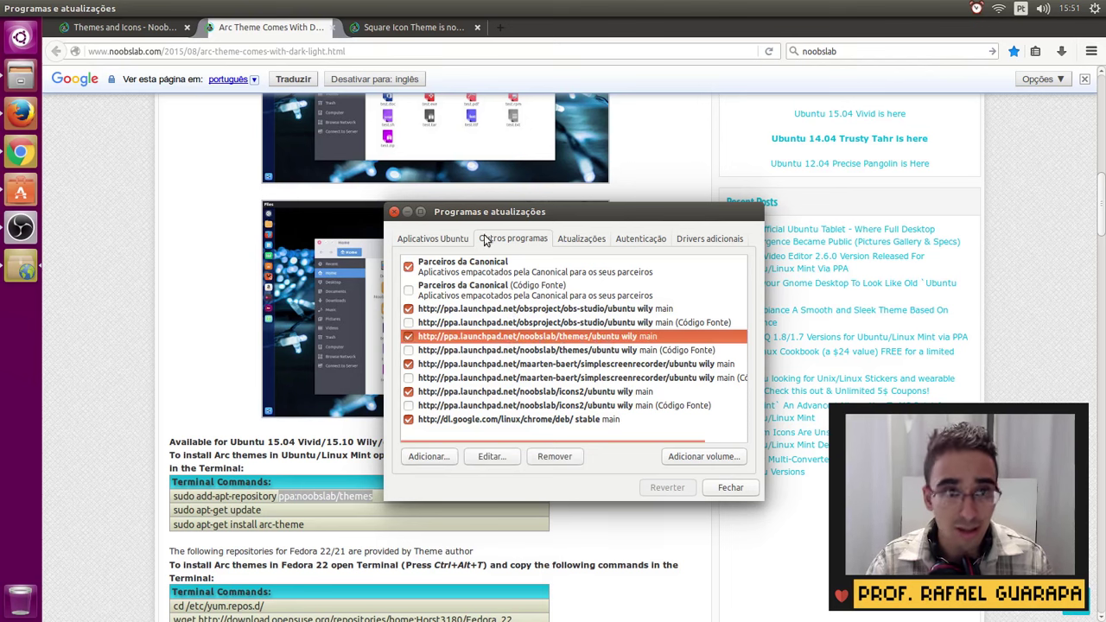
Step: View the Square icon theme article in Firefox, including an enlarged icon screenshot, and find its installation commands
left_click(418, 29)
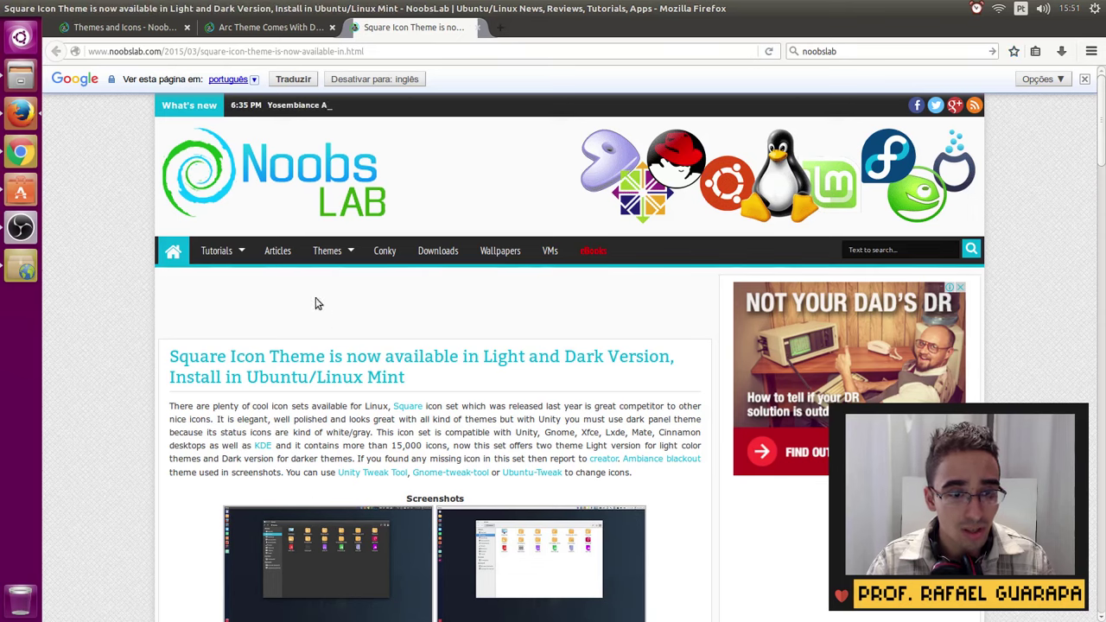
scroll(336, 319, "down", 3)
mouse_move(428, 419)
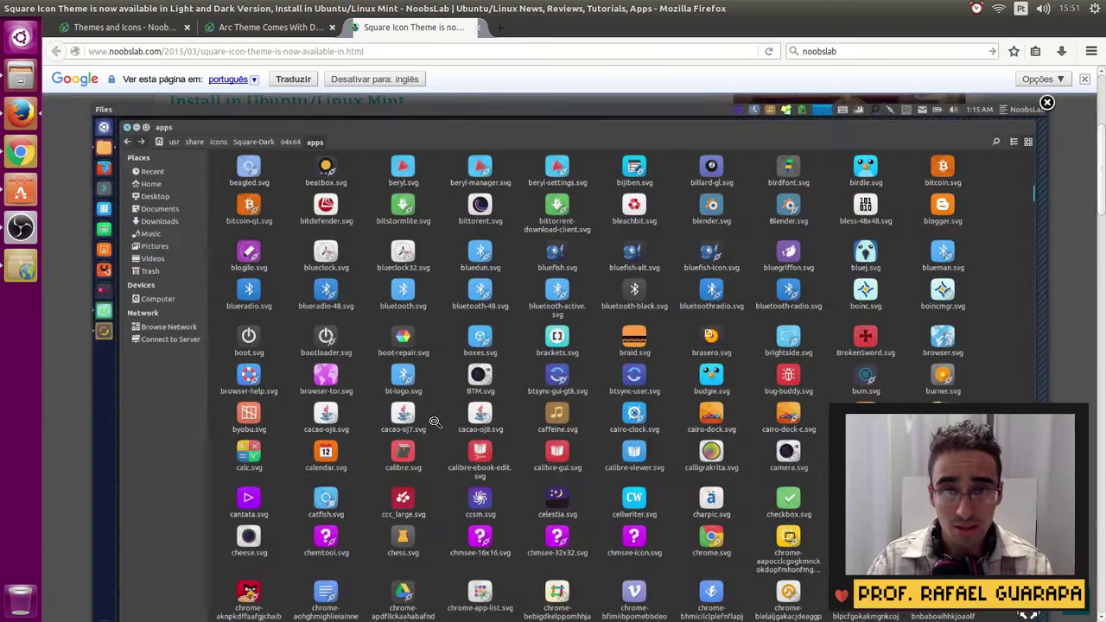
left_click(807, 380)
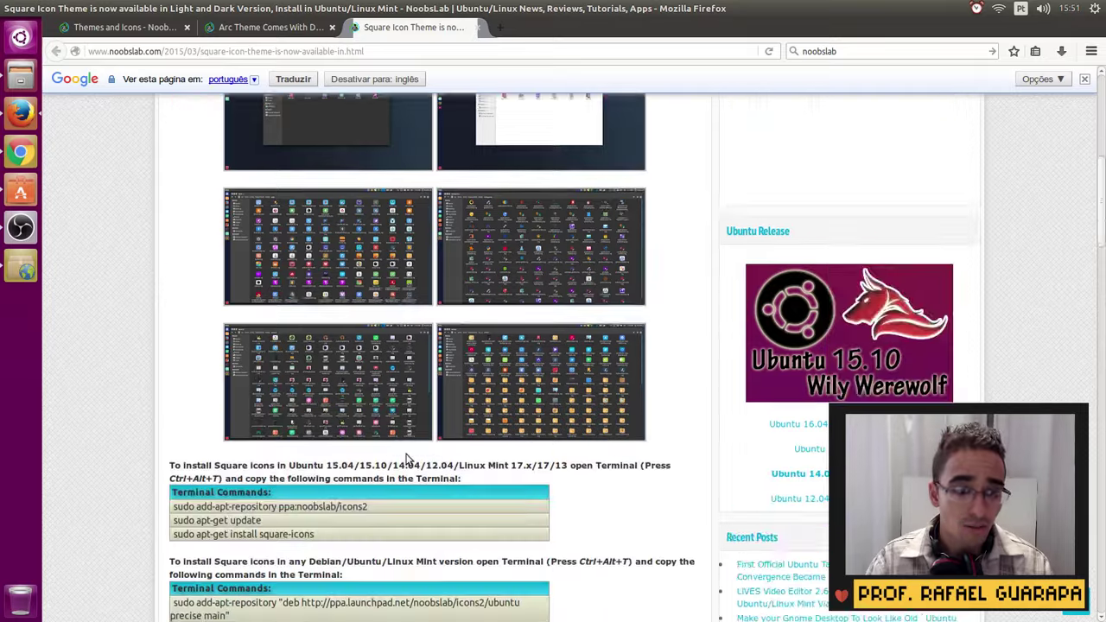
scroll(405, 467, "down", 3)
scroll(300, 424, "up", 2)
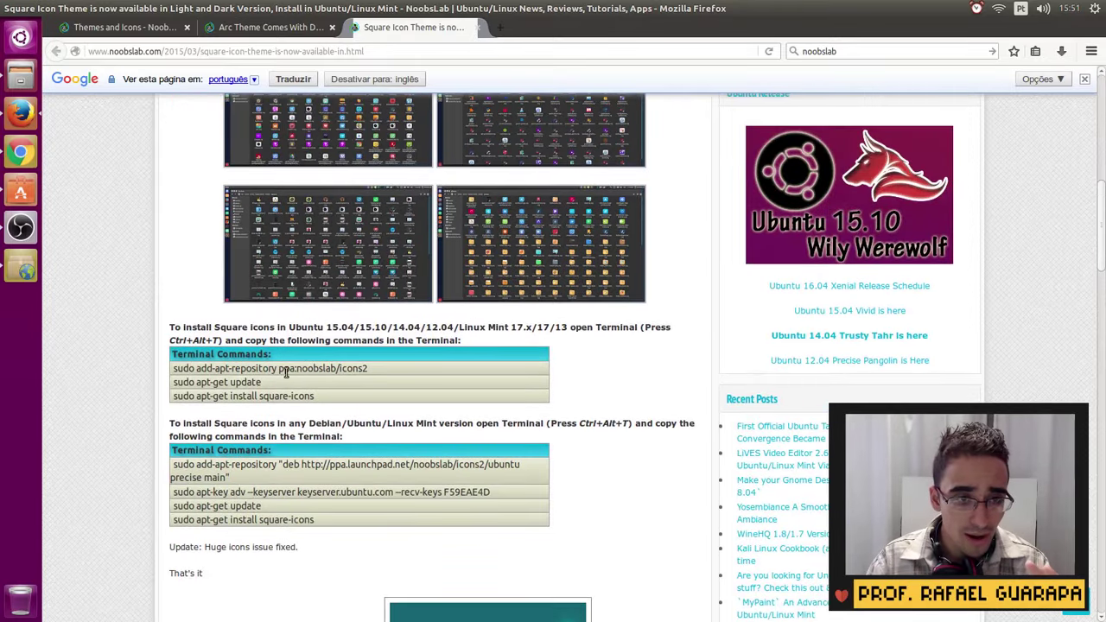
Step: Copy the repository address "ppa:noobslab/icons2" from the Square icons installation commands
left_click_drag(278, 368, 369, 367)
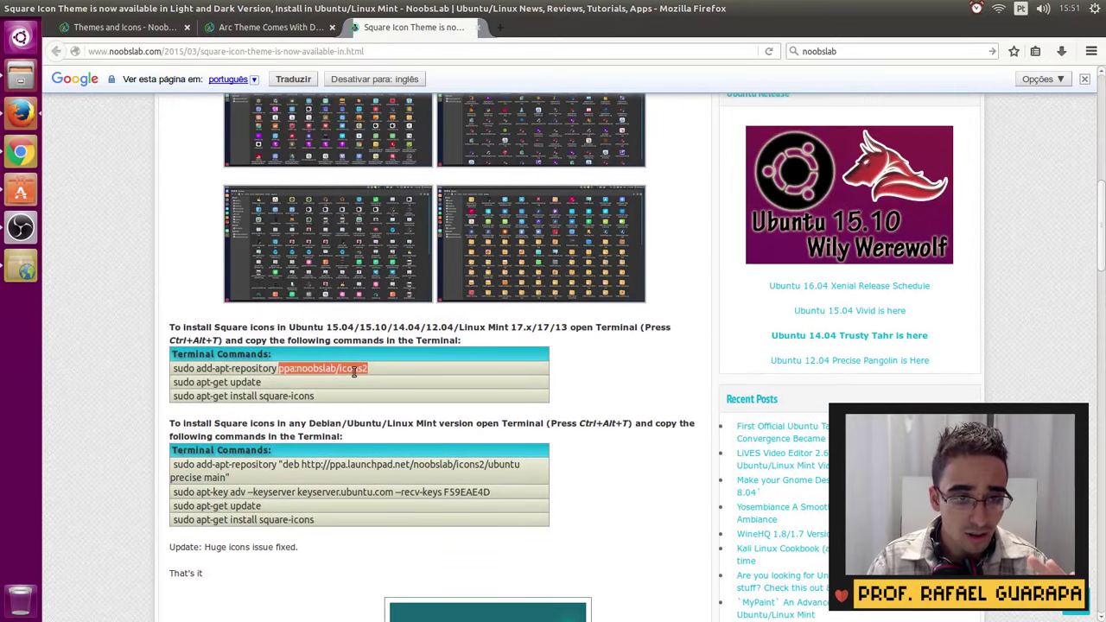
right_click(351, 368)
left_click(380, 377)
Step: Try to add the copied icons2 address as a new APT source in Programas e atualizações and select the existing noobslab/icons2 repository
left_click(21, 271)
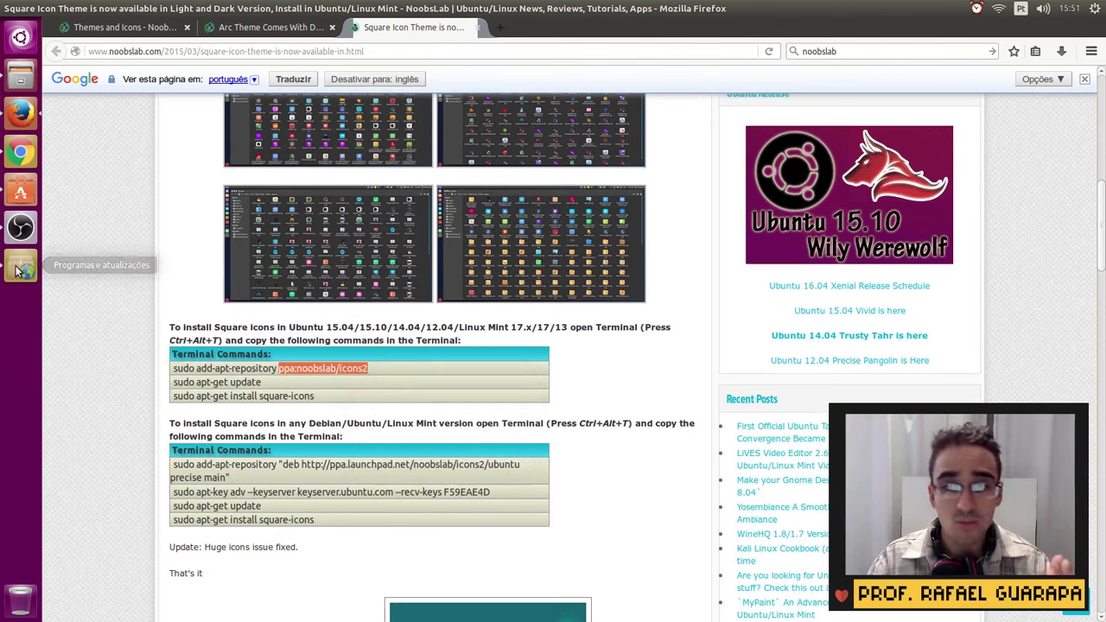
left_click(428, 456)
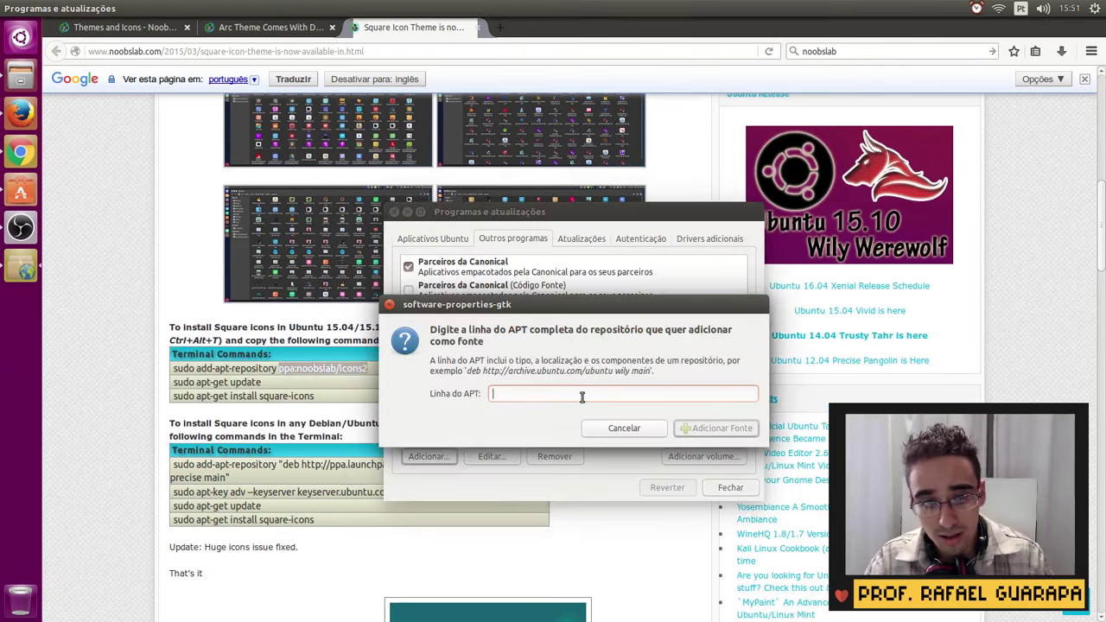
key("ctrl+v")
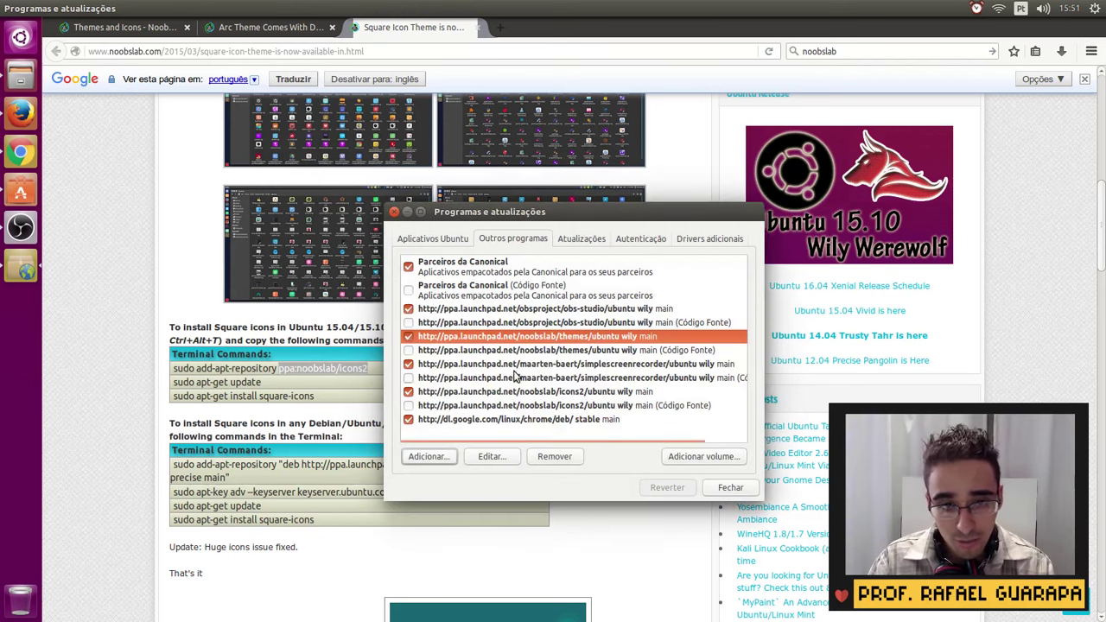
left_click(596, 380)
left_click(599, 367)
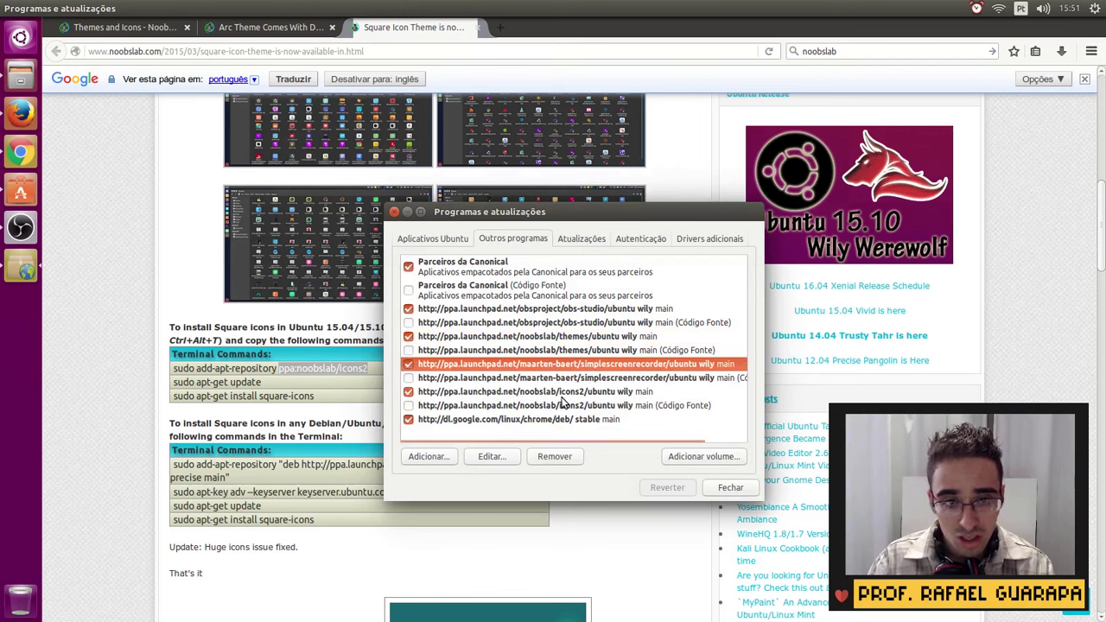
left_click(564, 395)
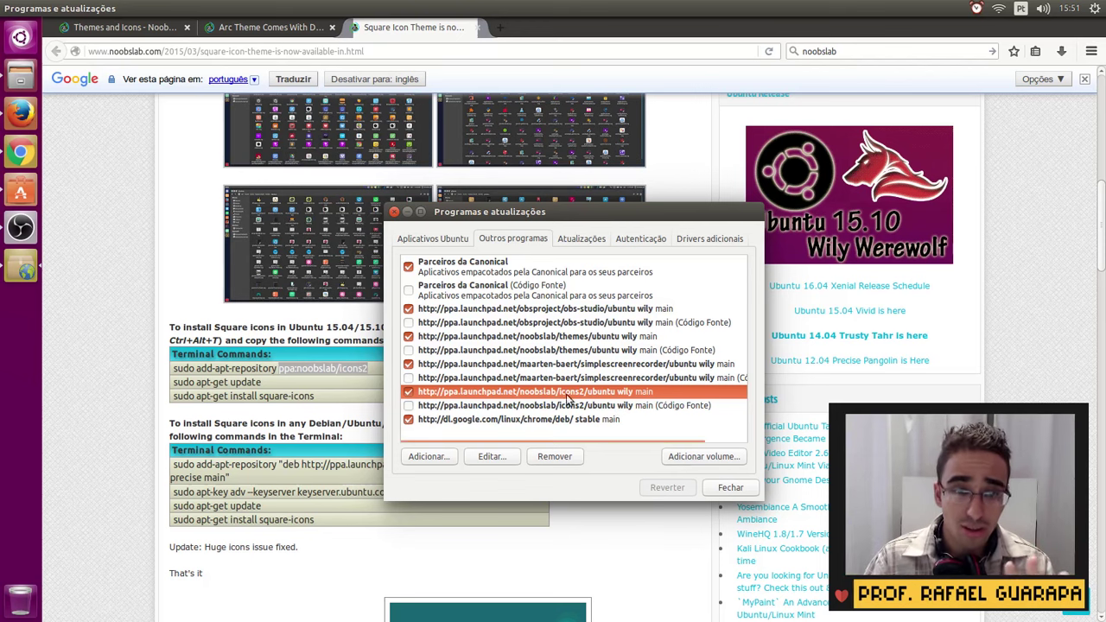
Step: Close the software sources, return to the Ubuntu Software Center, and list the software sources under Todos os aplicativos
left_click(724, 487)
left_click(21, 191)
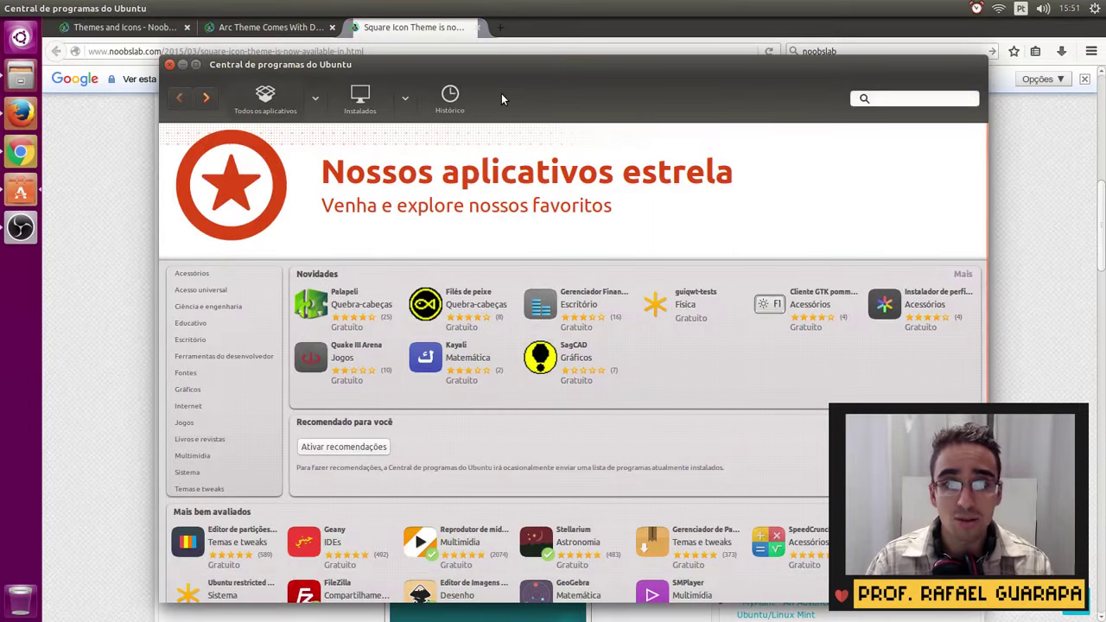
left_click(126, 140)
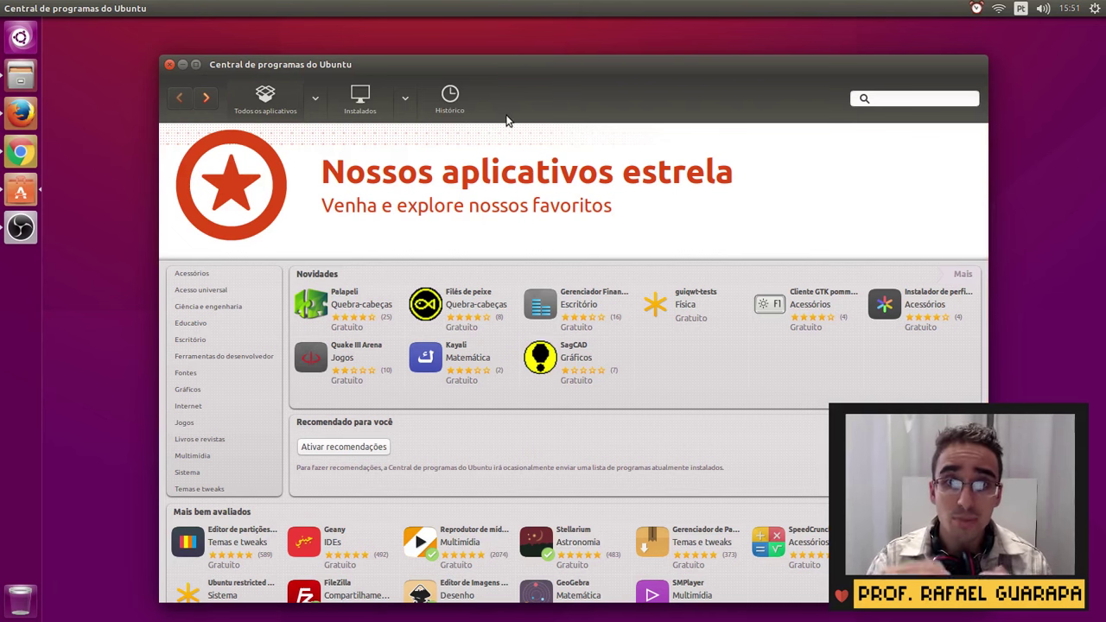
left_click(865, 99)
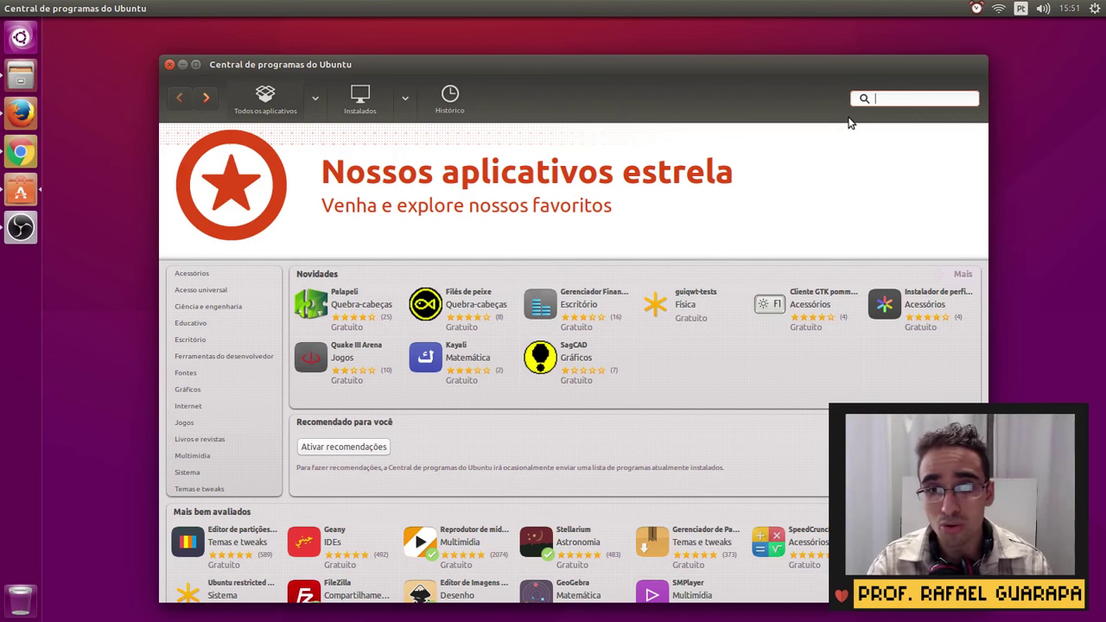
left_click(315, 98)
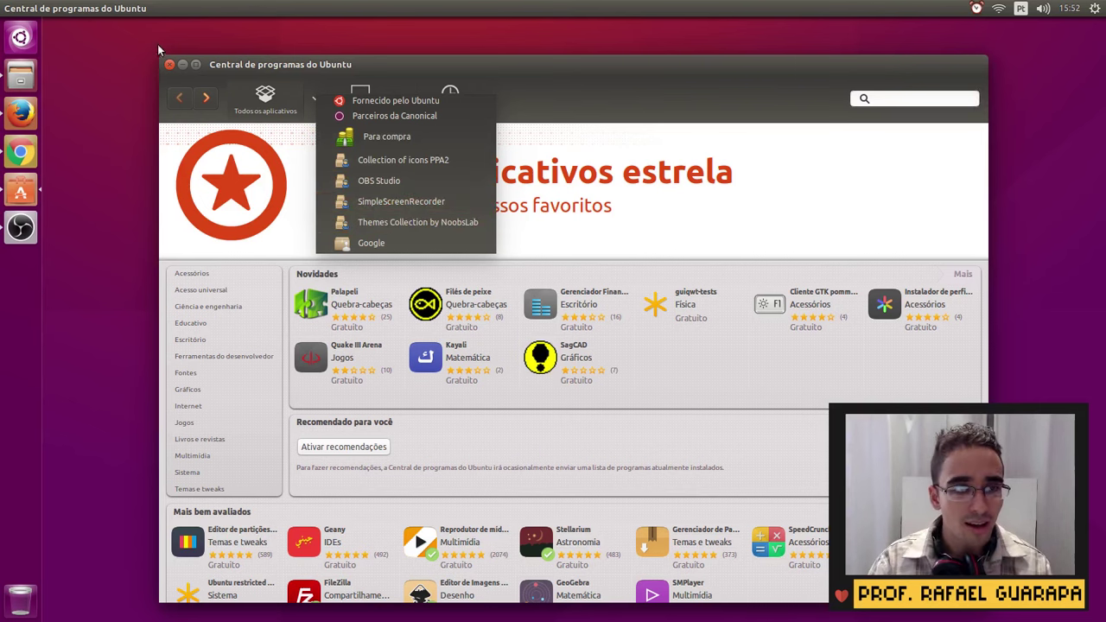
Step: Minimize the Software Center, search the Dash for "atuali" to find the software updater, and close the Dash
left_click(192, 65)
left_click(191, 65)
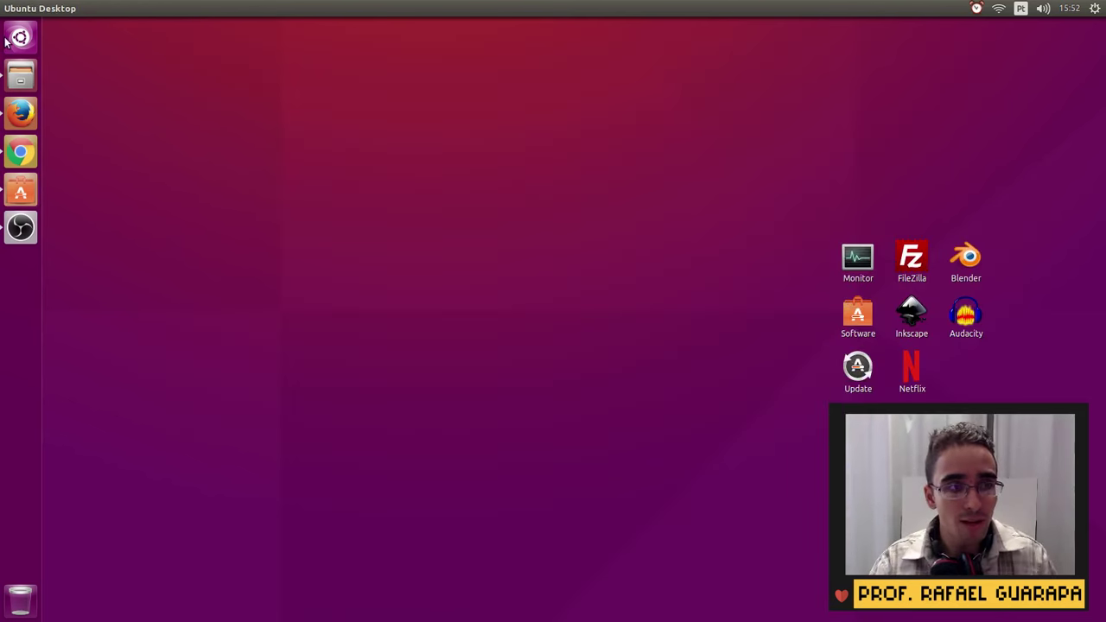
left_click(9, 40)
type("atuali")
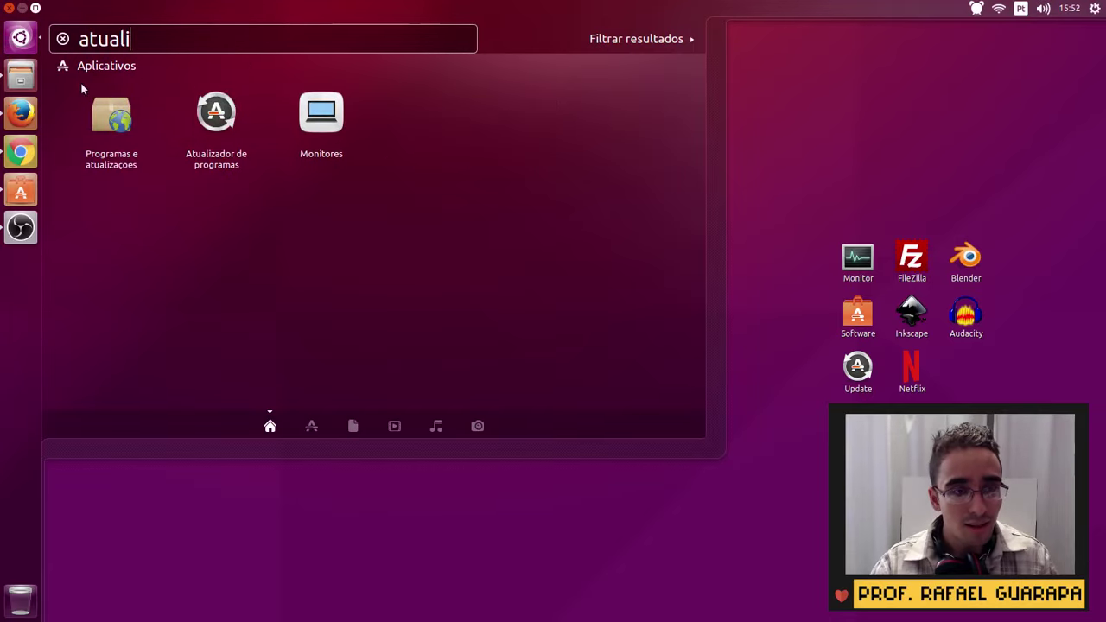
left_click(758, 114)
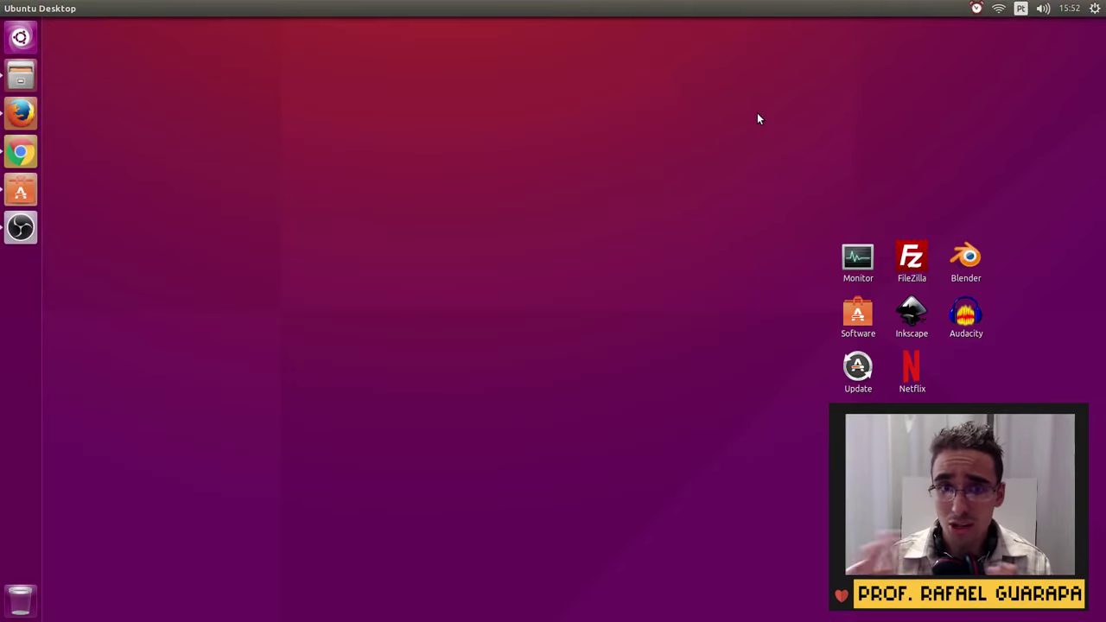
Step: Return to the Arc theme article in Firefox and copy the package name "arc-theme" from the install command
left_click(17, 195)
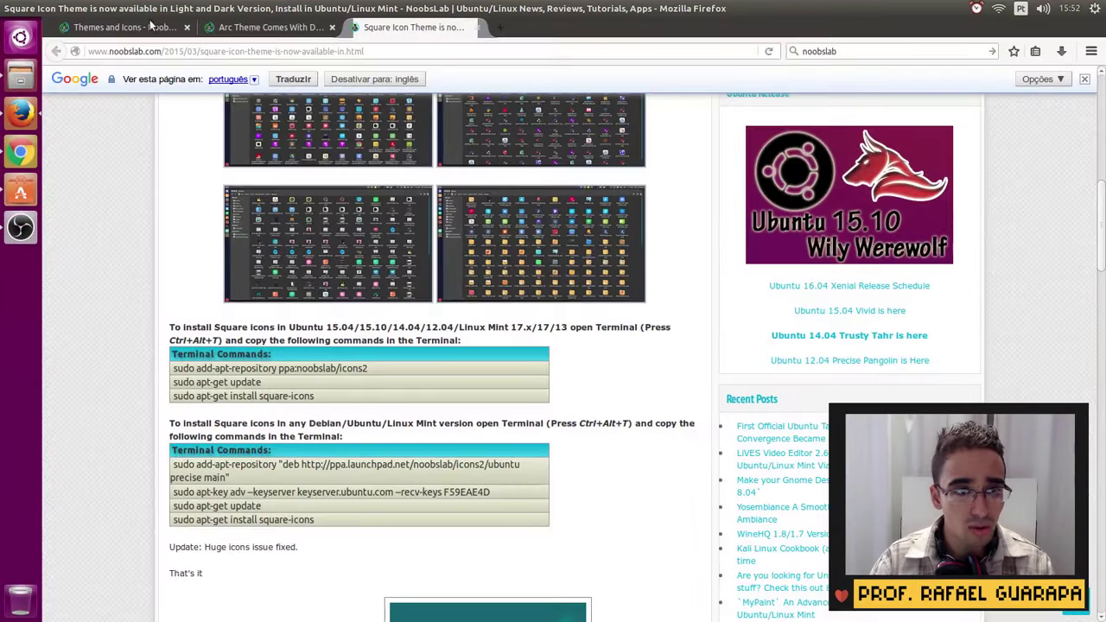
left_click(268, 27)
scroll(285, 389, "down", 1)
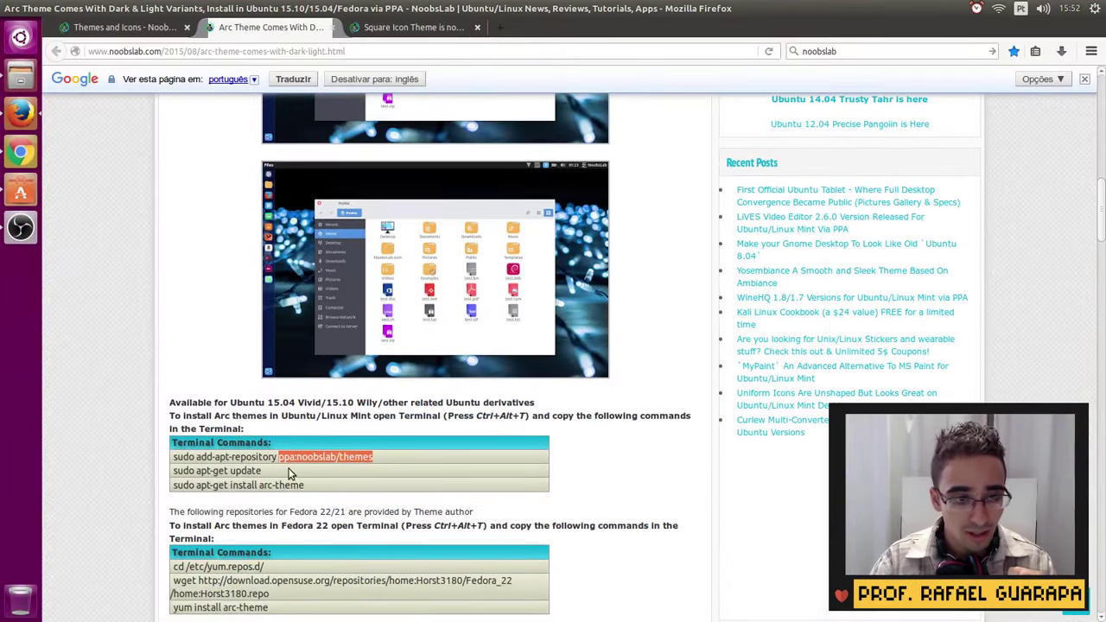
mouse_move(259, 489)
left_mouse_down()
mouse_move(314, 489)
mouse_move(259, 488)
left_mouse_up()
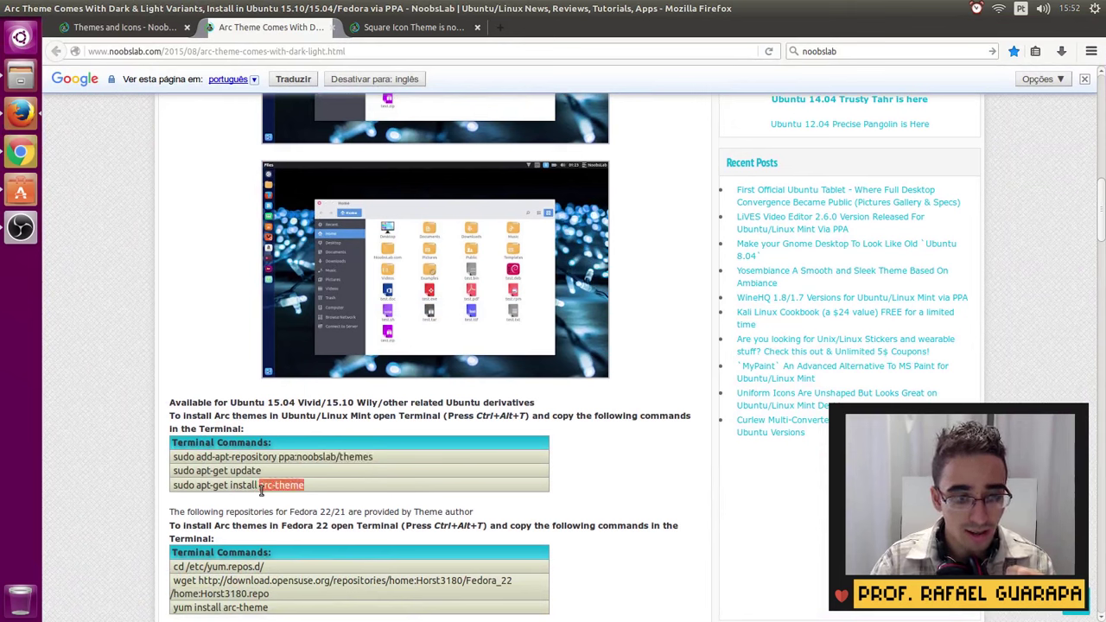
Step: Minimize Firefox and search the Ubuntu Software Center for "arc-theme"
left_click(28, 7)
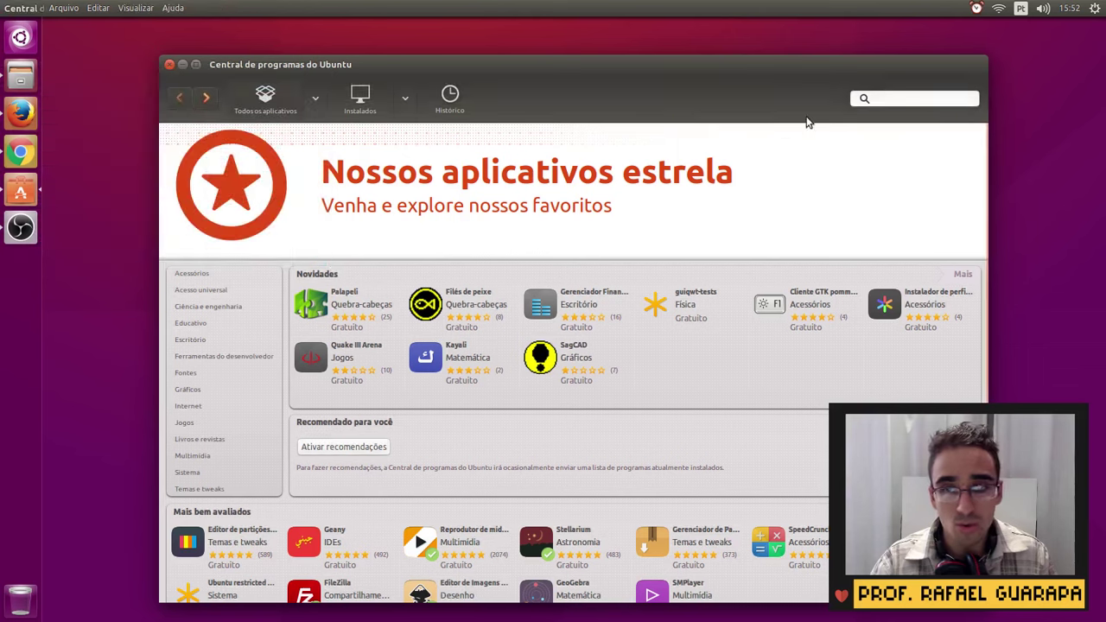
left_click(896, 97)
key("ctrl+v")
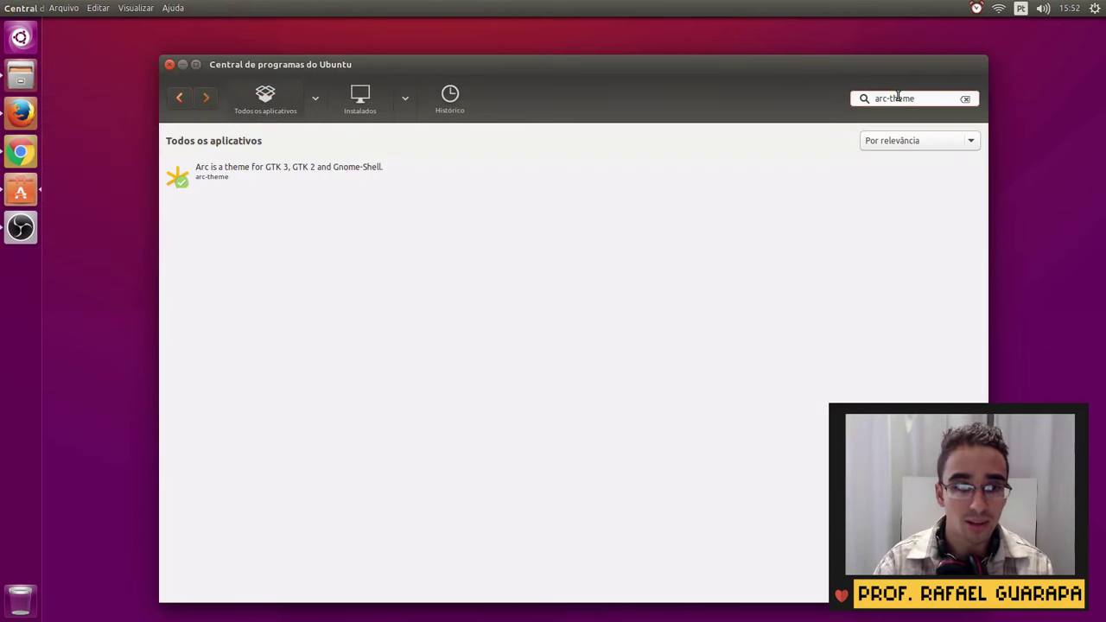
Step: Select the arc-theme result, then copy the package name "square-icons" from the Square icons article's install command in Firefox
left_click(338, 191)
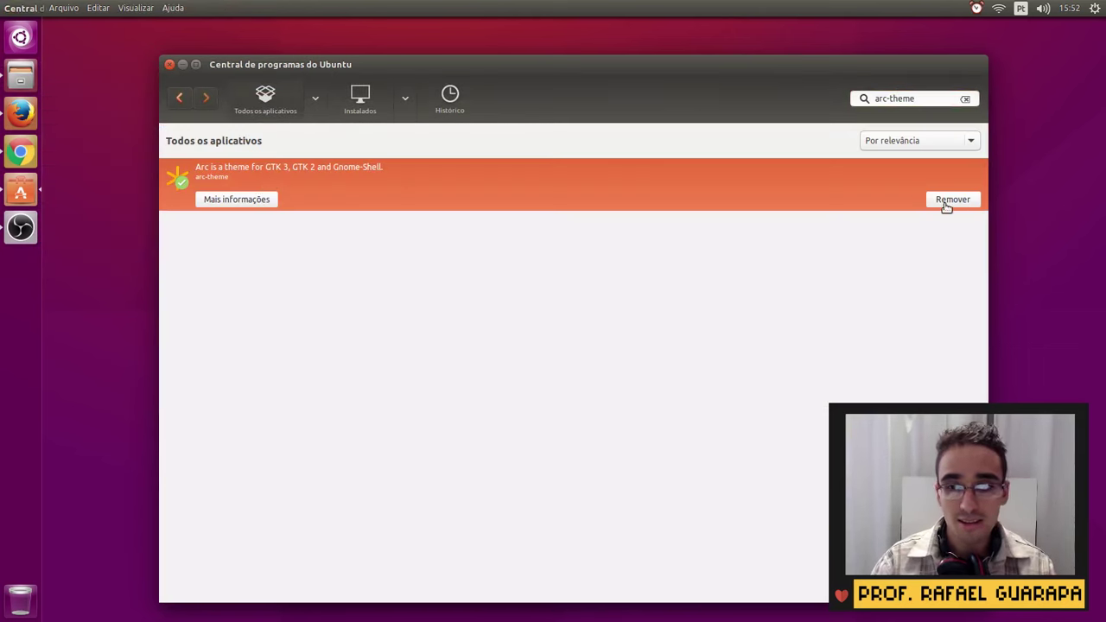
left_click(9, 121)
left_click(366, 24)
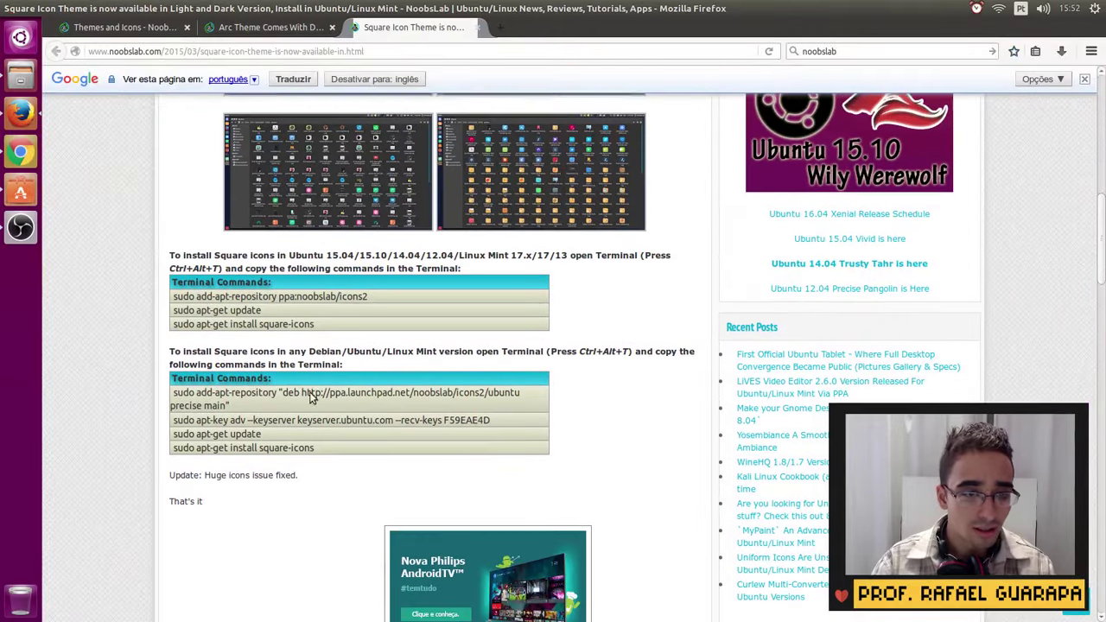
left_click_drag(259, 317, 314, 321)
key("ctrl+c")
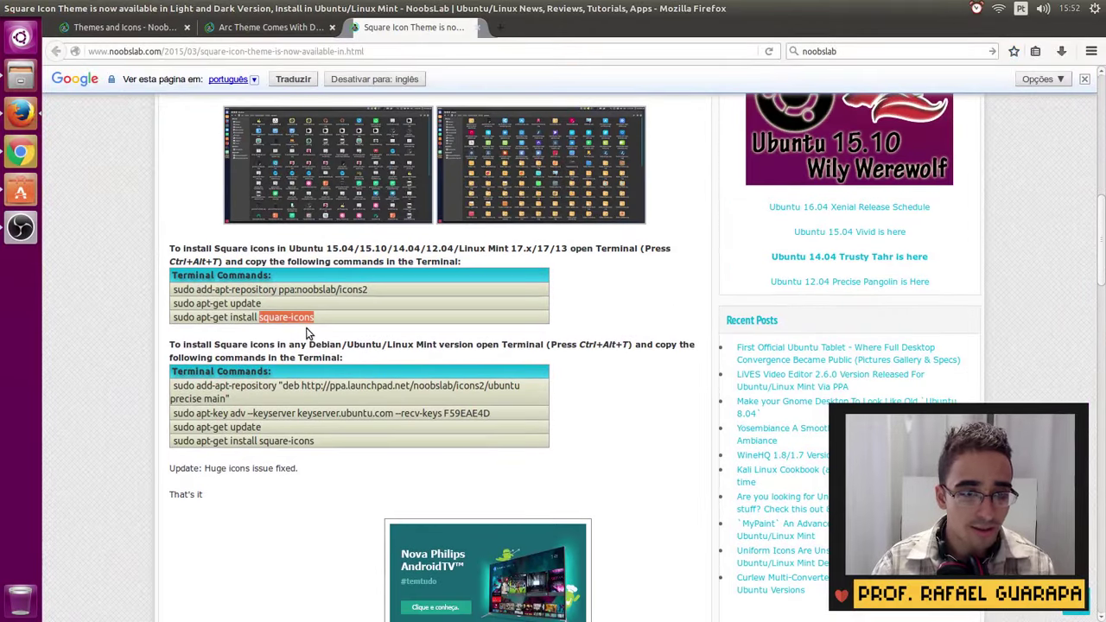
Step: Minimize Firefox, search the Ubuntu Software Center for "square-icons", and select the Square Icons package
left_click(21, 7)
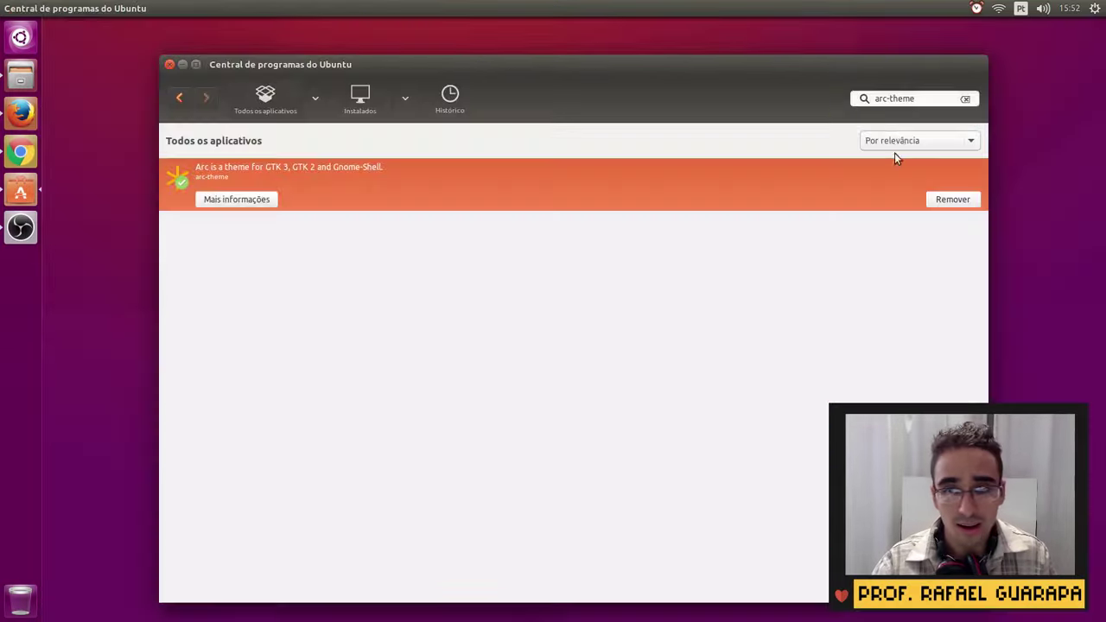
triple_click(890, 97)
key("ctrl+v")
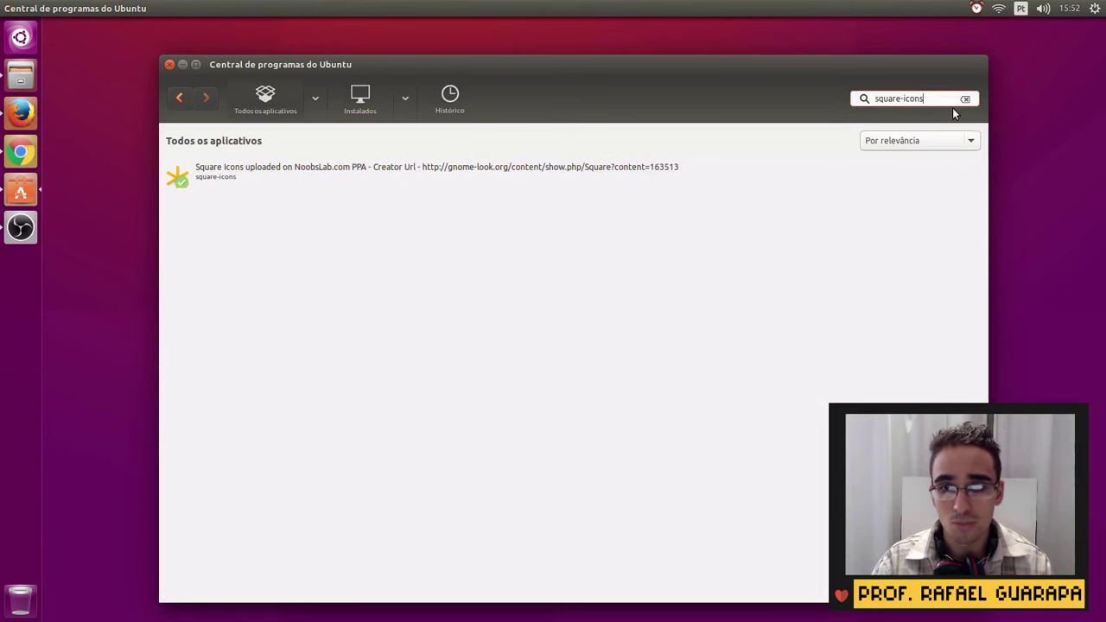
left_click(396, 176)
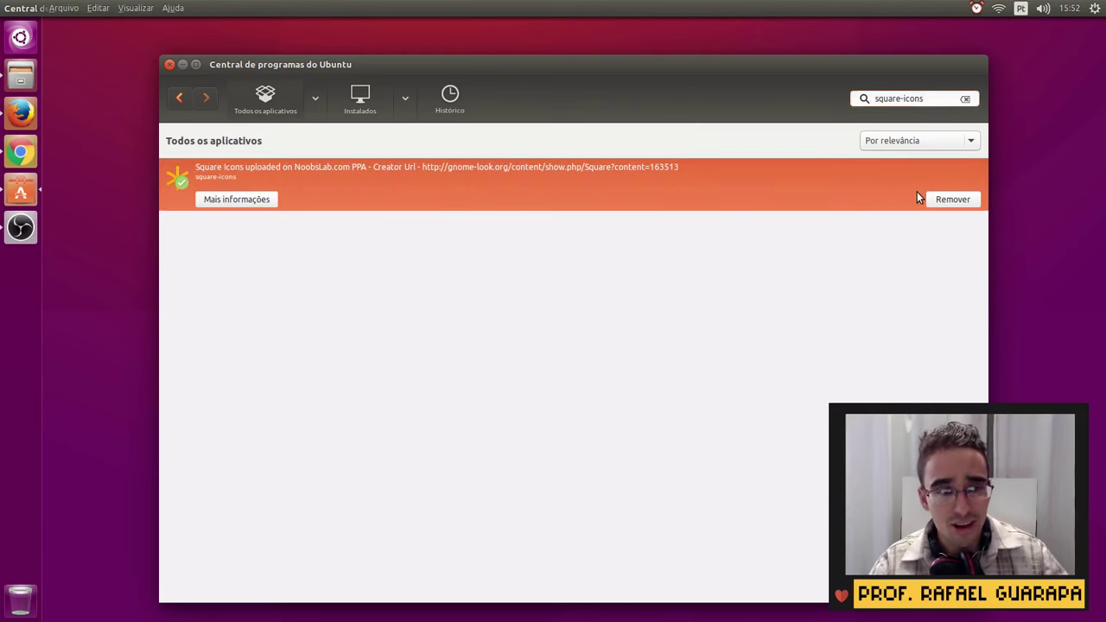
Step: Close the Software Center, launch Ferramenta de ajuste do Unity through a Dash search for "unity", and open its Tema settings
key("alt+F4")
key("super")
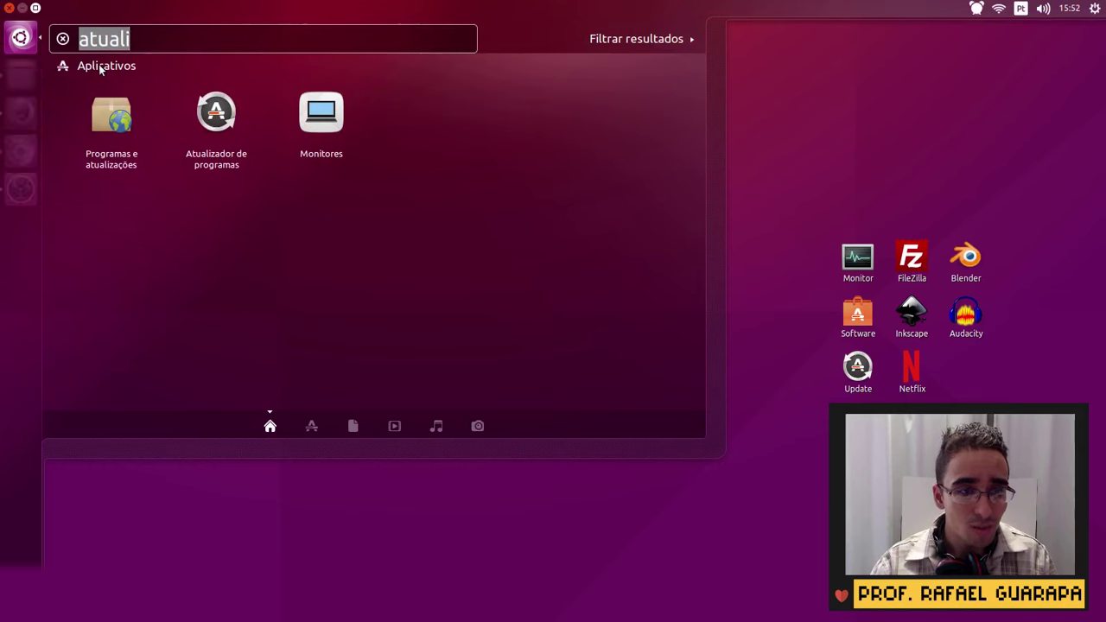
type("unity")
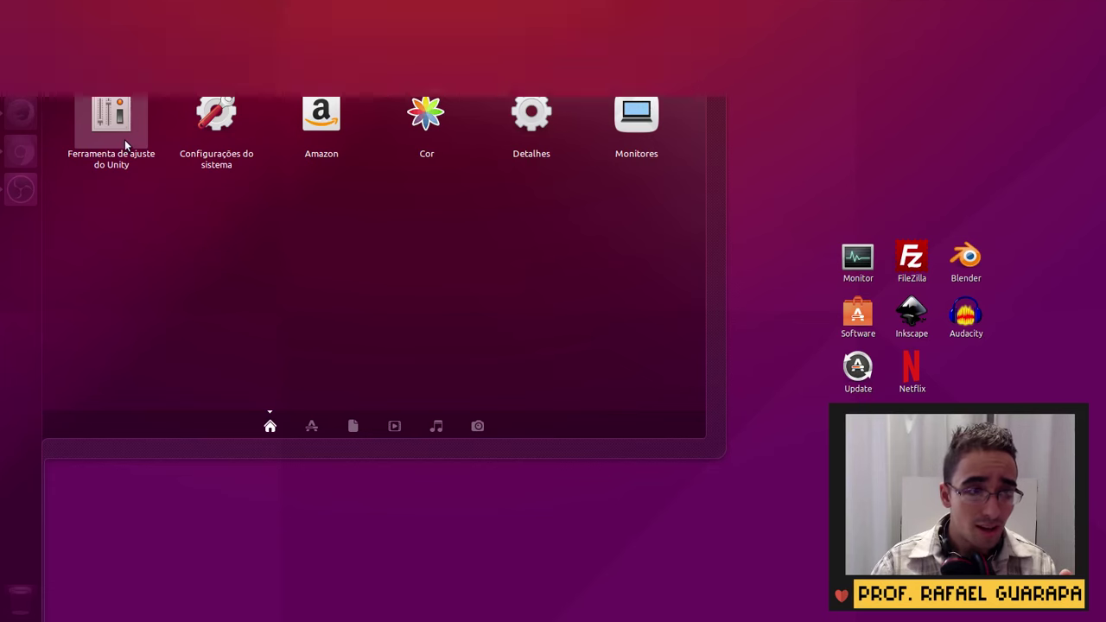
left_click(124, 139)
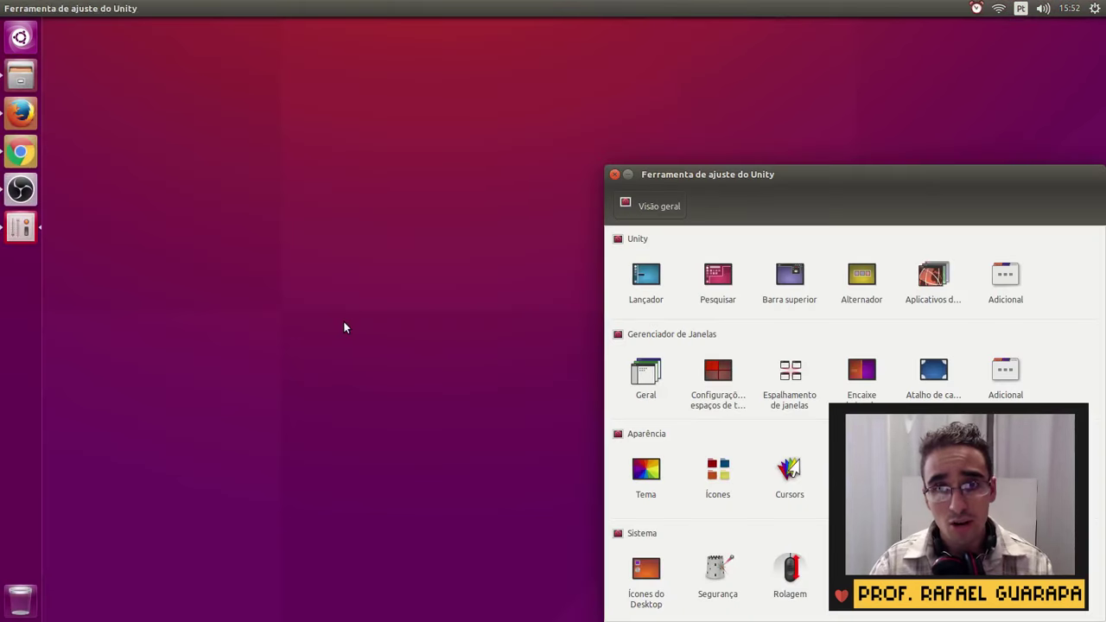
left_click_drag(789, 180, 414, 110)
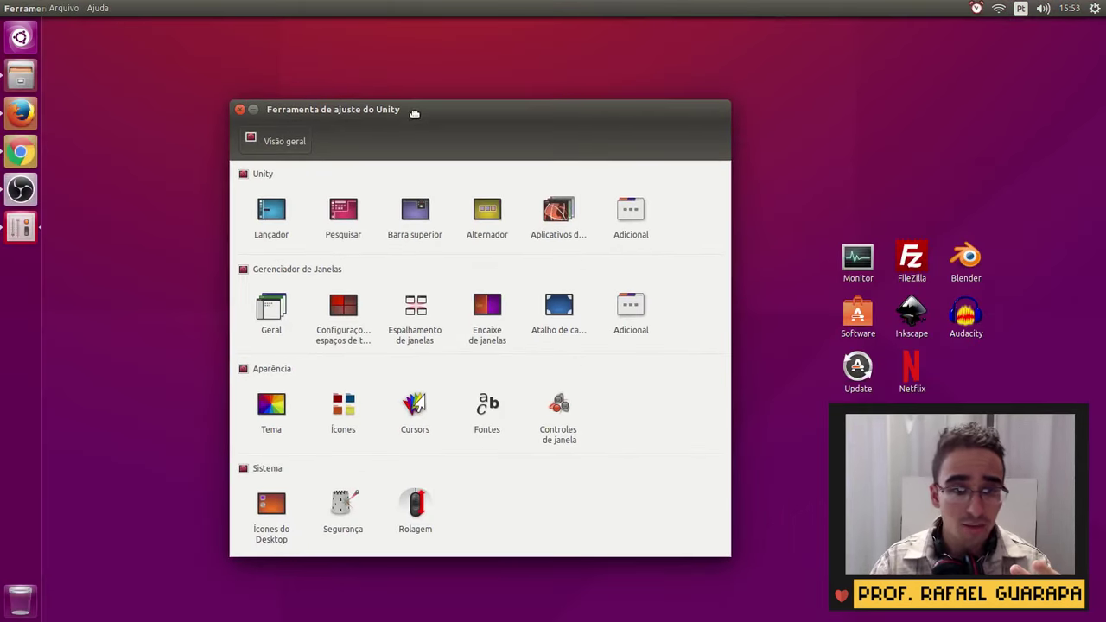
left_click(272, 420)
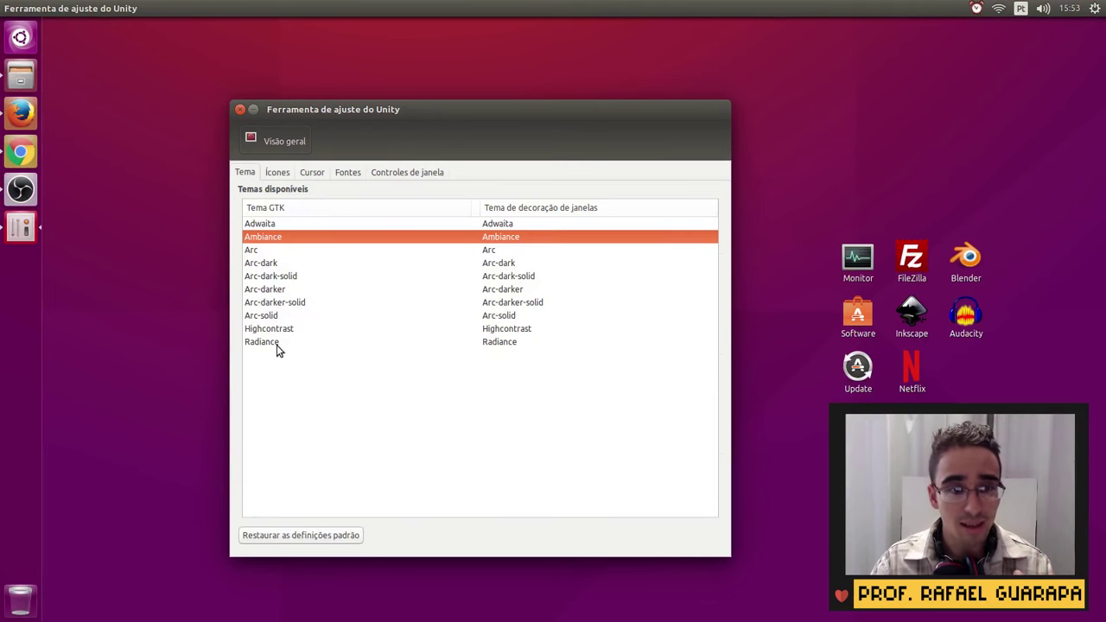
Step: Try the Arc-dark, Arc-dark-solid, Arc-darker and Arc-darker-solid themes, previewing Arc-darker in the Files window
left_click(275, 264)
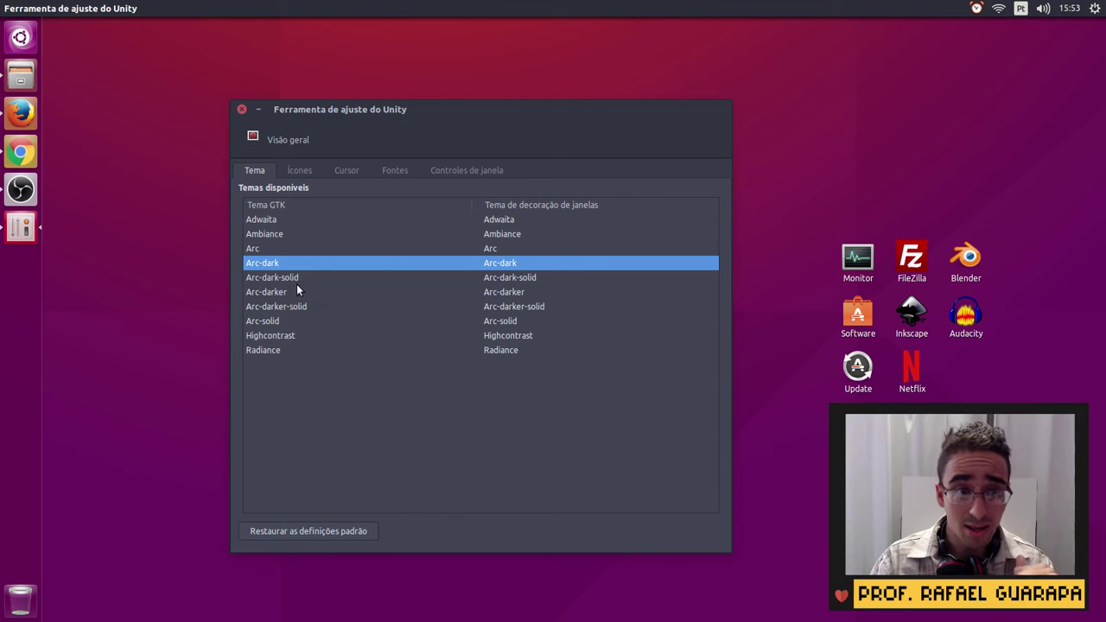
left_click(304, 279)
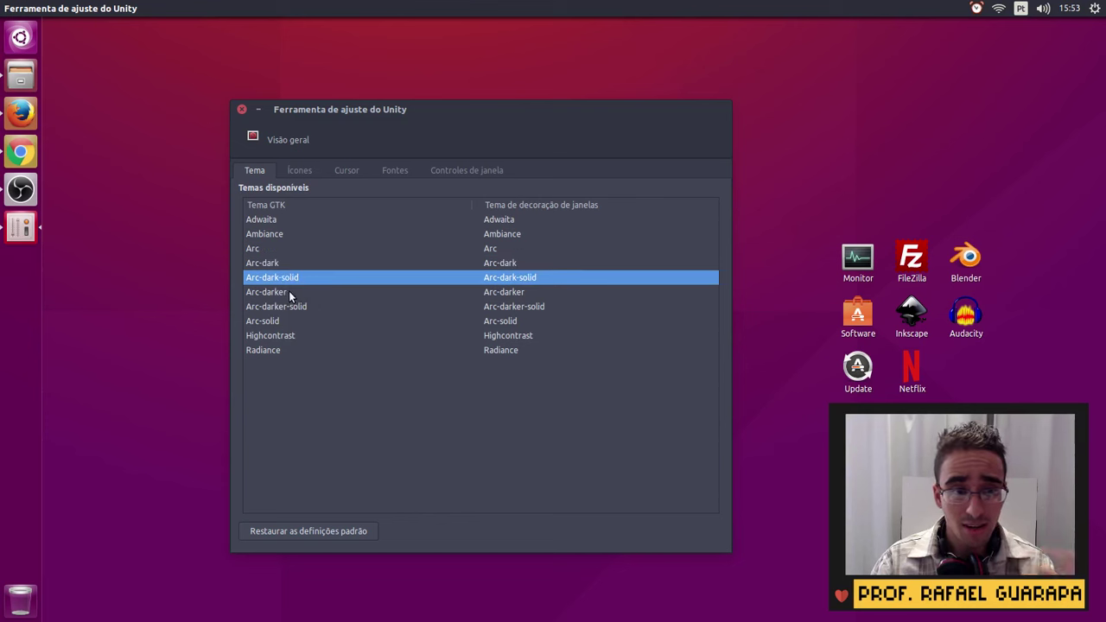
left_click(289, 293)
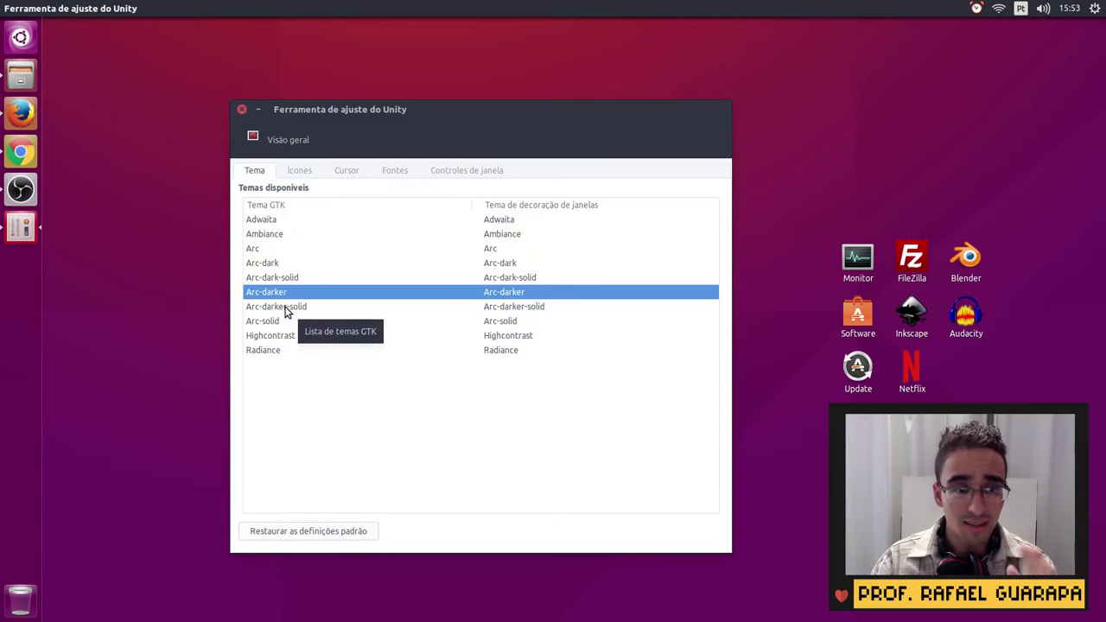
left_click(21, 76)
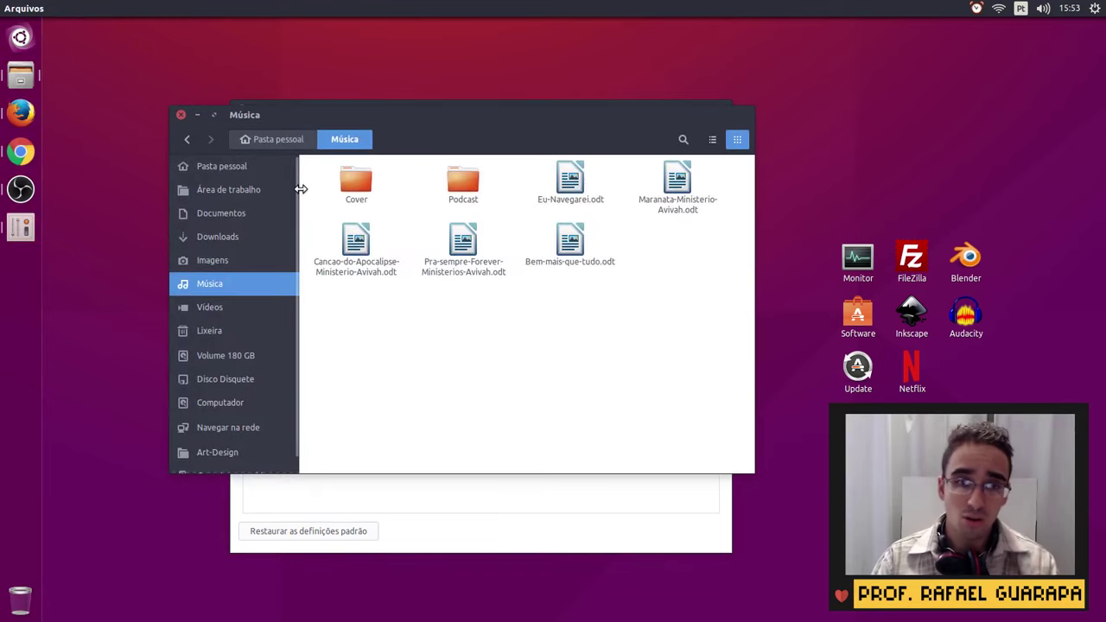
left_click(200, 114)
left_click(297, 309)
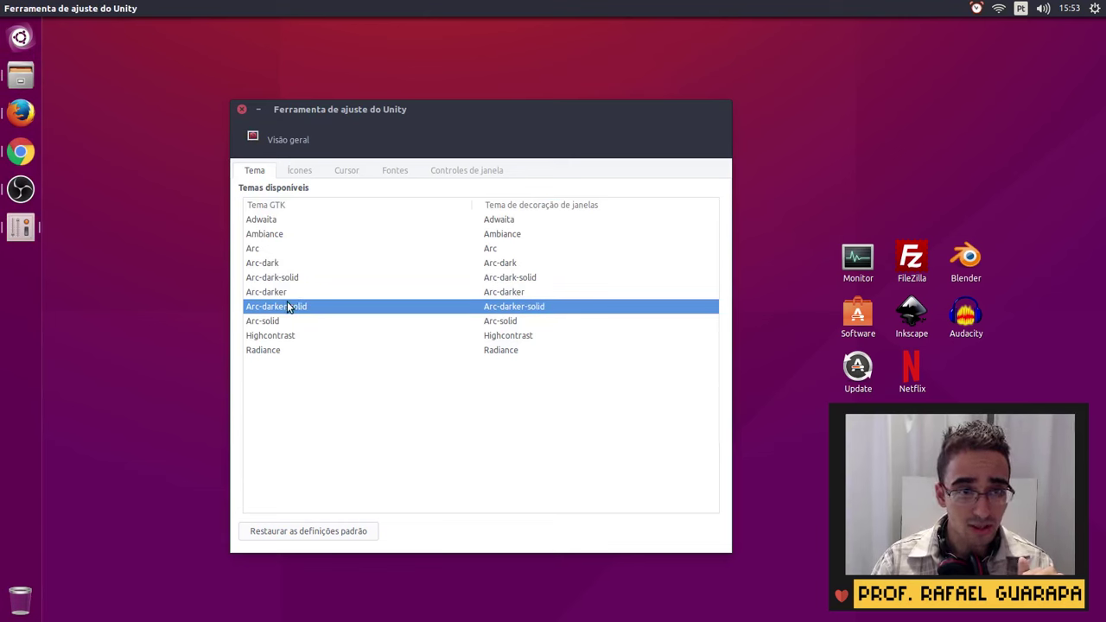
Step: Apply the Arc-dark theme and check its look in the Files window, then minimize that window
left_click(275, 261)
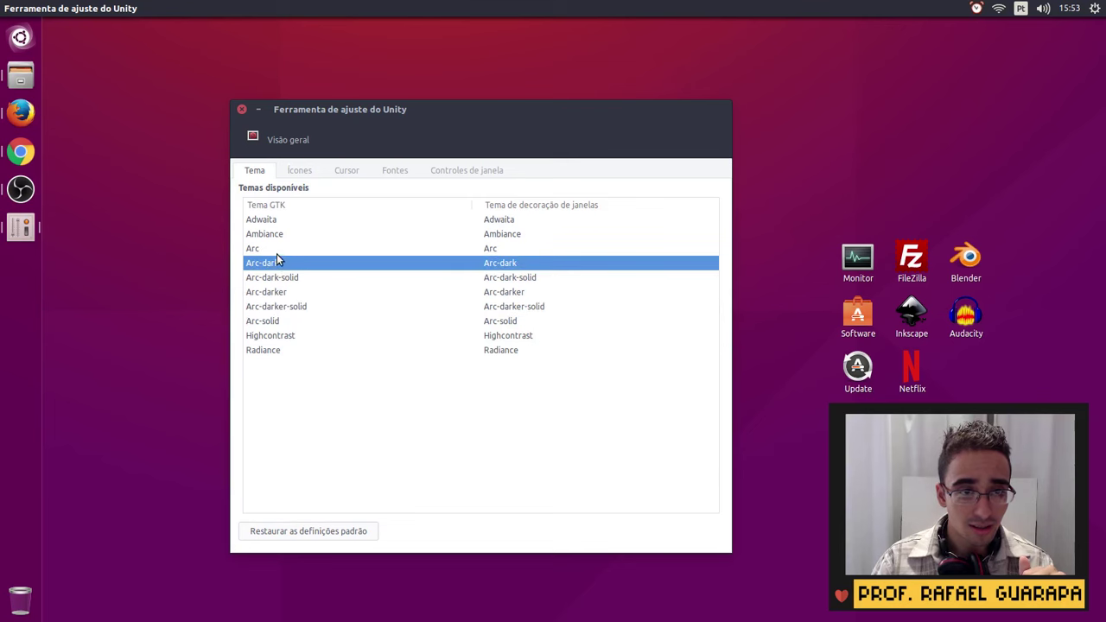
left_click(21, 76)
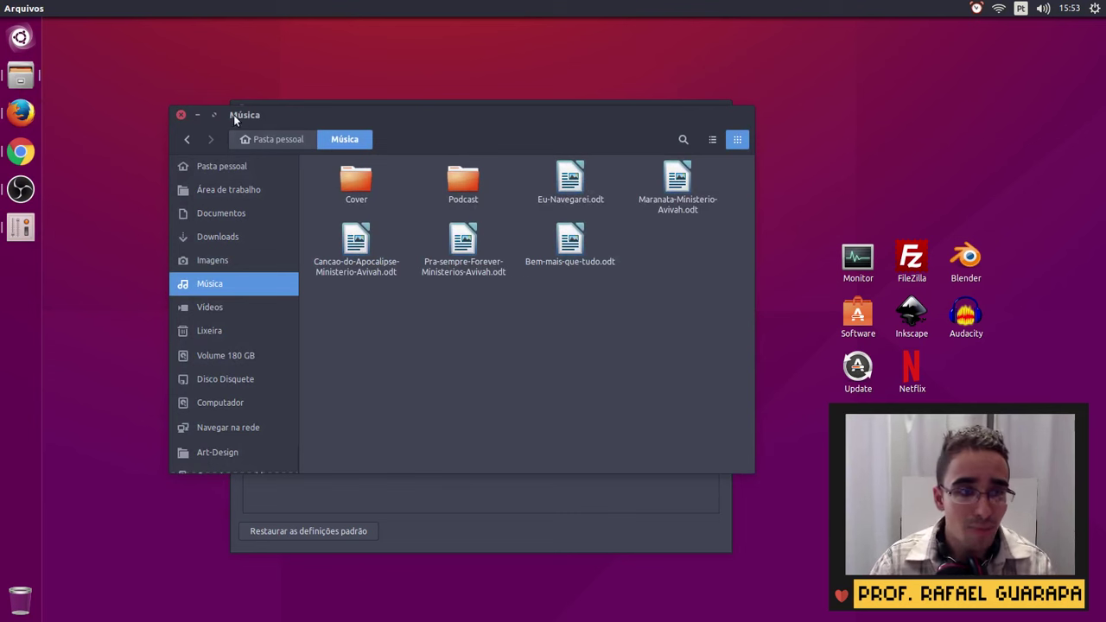
left_click(197, 111)
Step: Open the icon theme list and examine the current icons in the Dash and the Files window
left_click(300, 171)
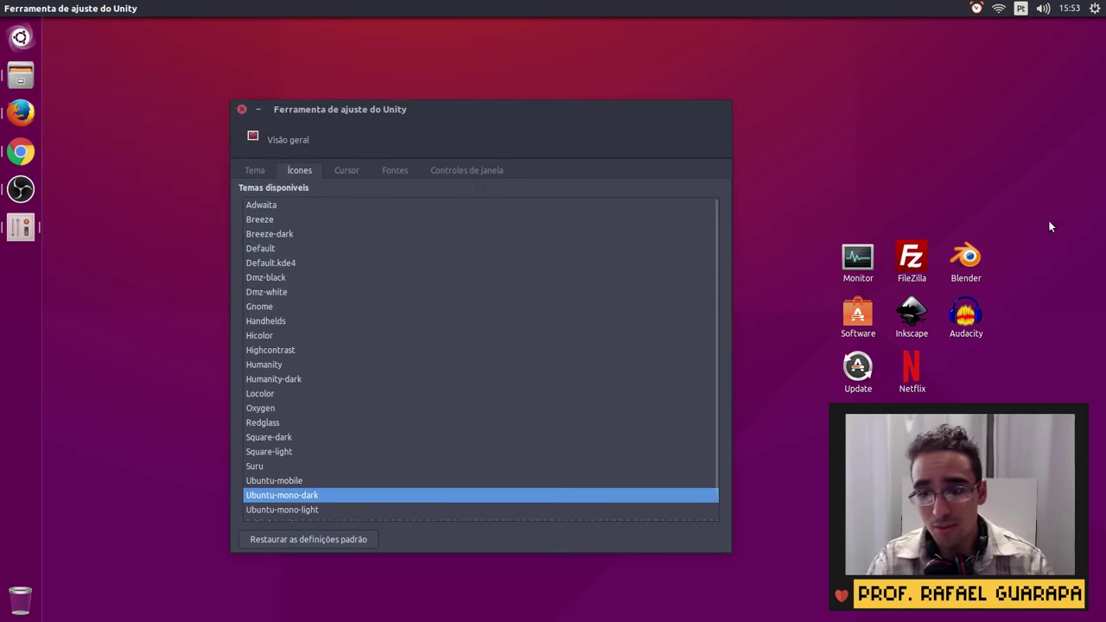
left_click(20, 37)
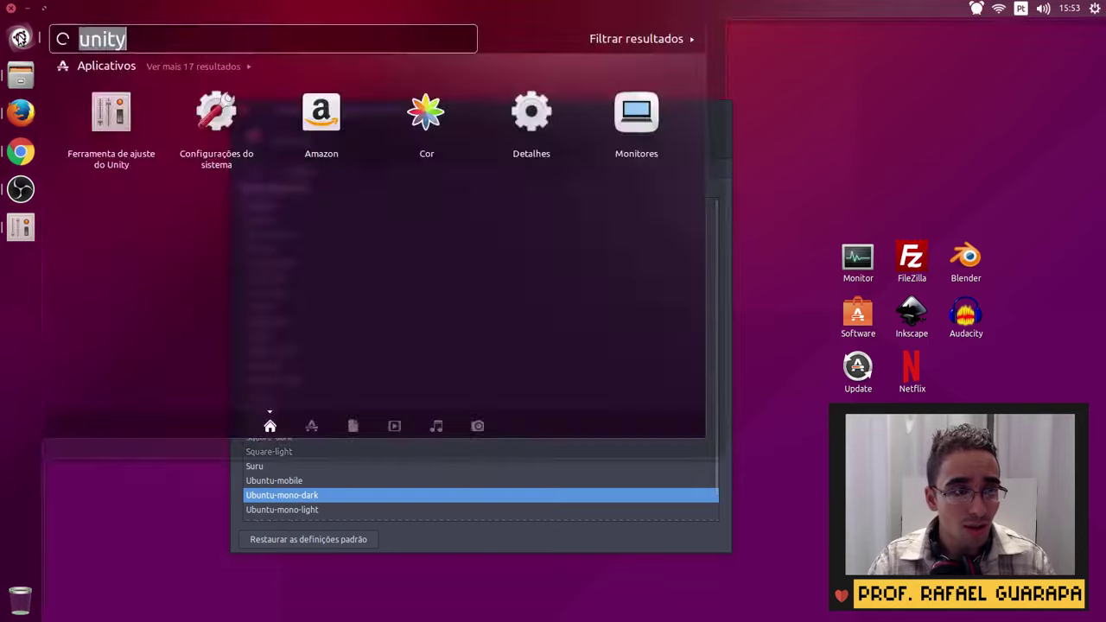
left_click(20, 76)
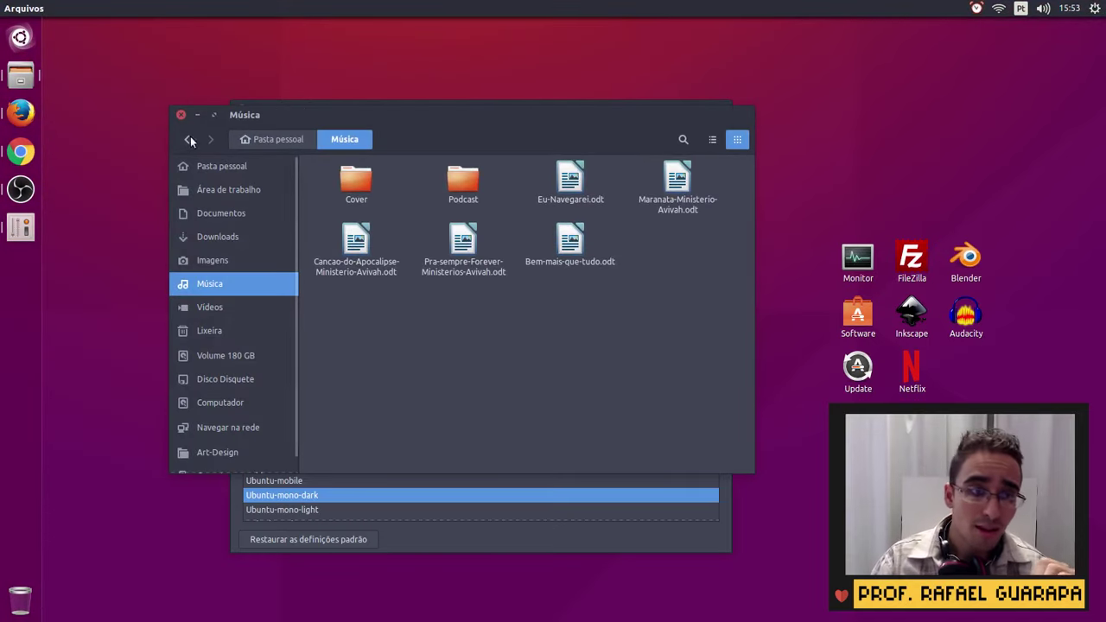
left_click(191, 114)
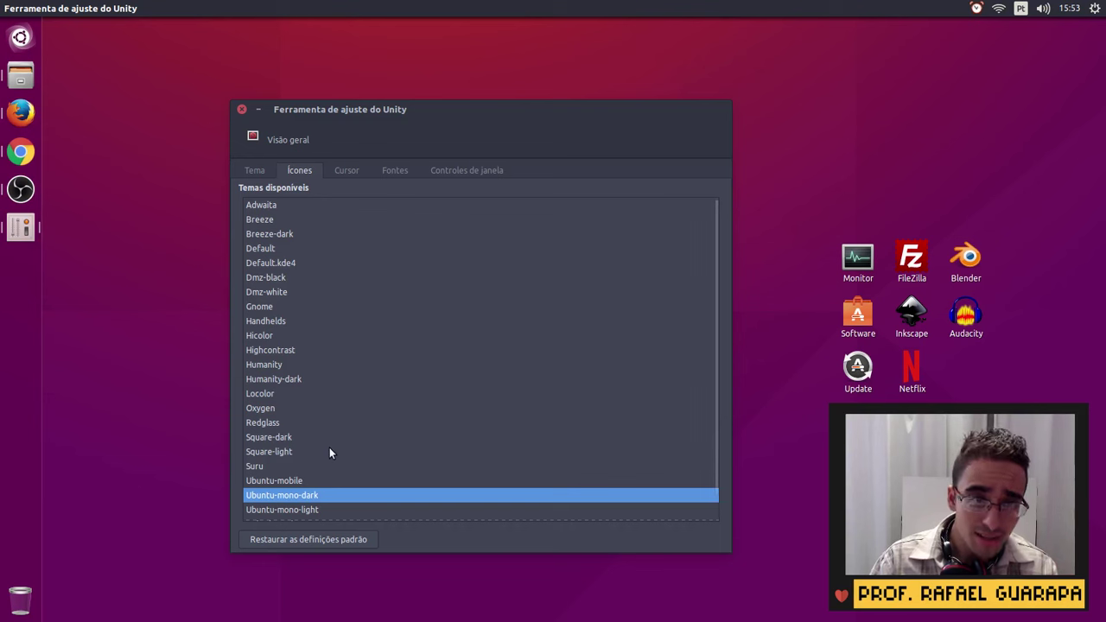
Step: Try the Square-dark icon theme, switch to Square-light, and check the icons in the Files window
left_click(278, 439)
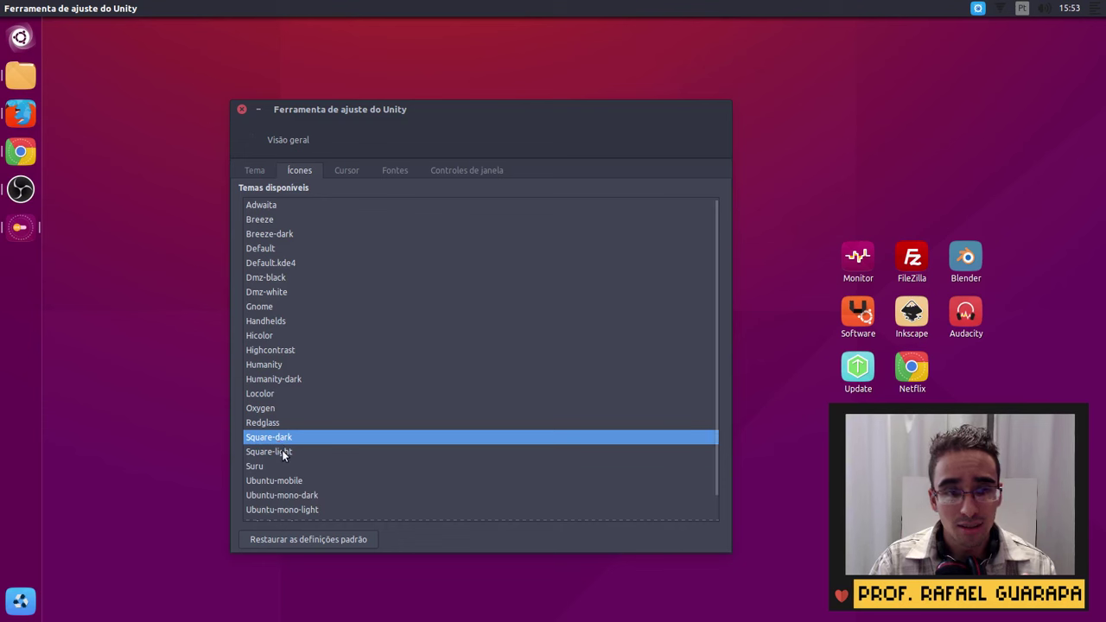
left_click(282, 451)
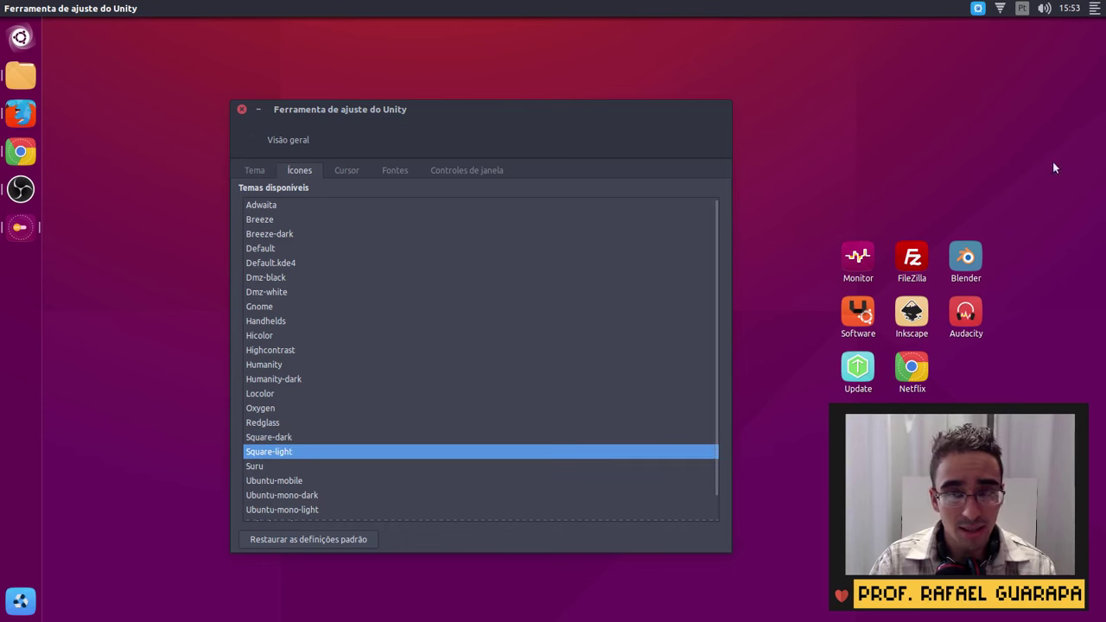
left_click(22, 80)
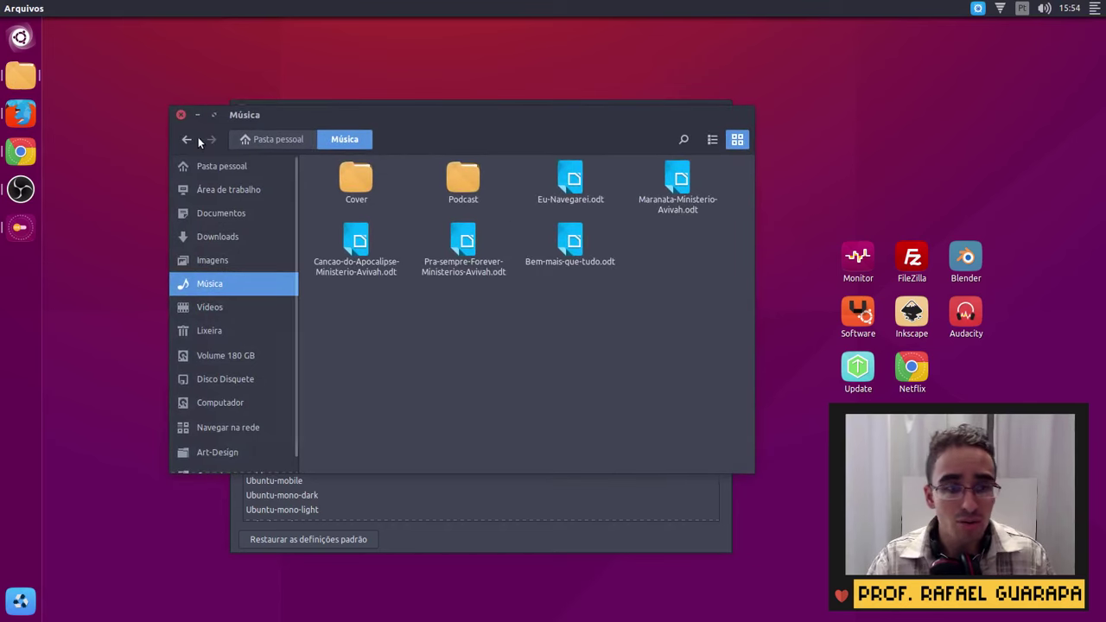
left_click(21, 76)
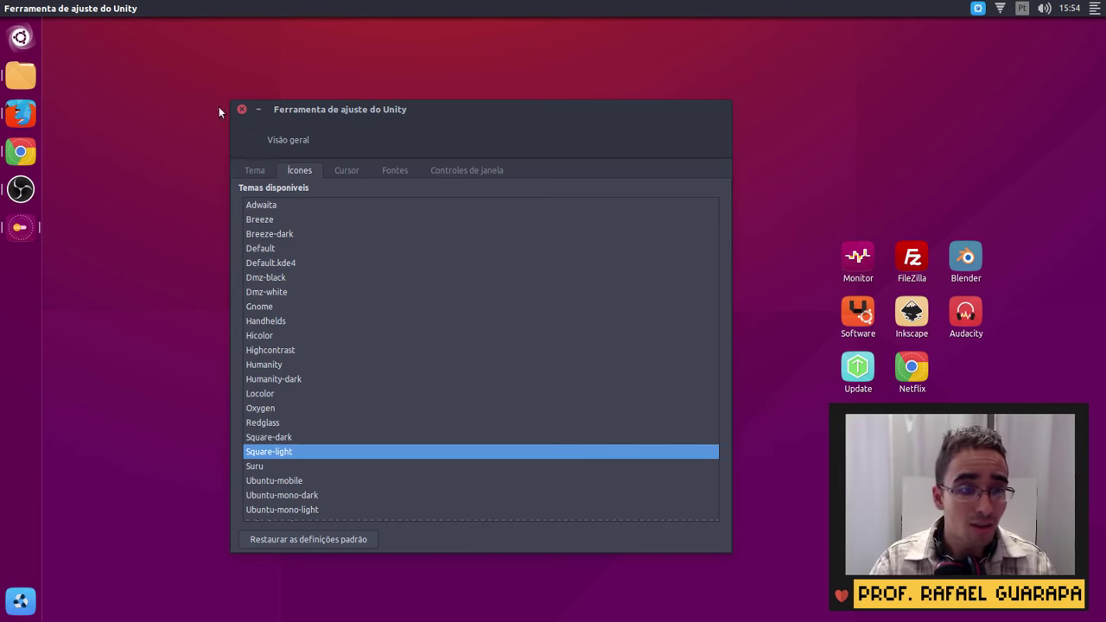
Step: Close Ferramenta de ajuste do Unity and bring up the Files window to view the customized desktop
left_click(242, 109)
left_click(20, 77)
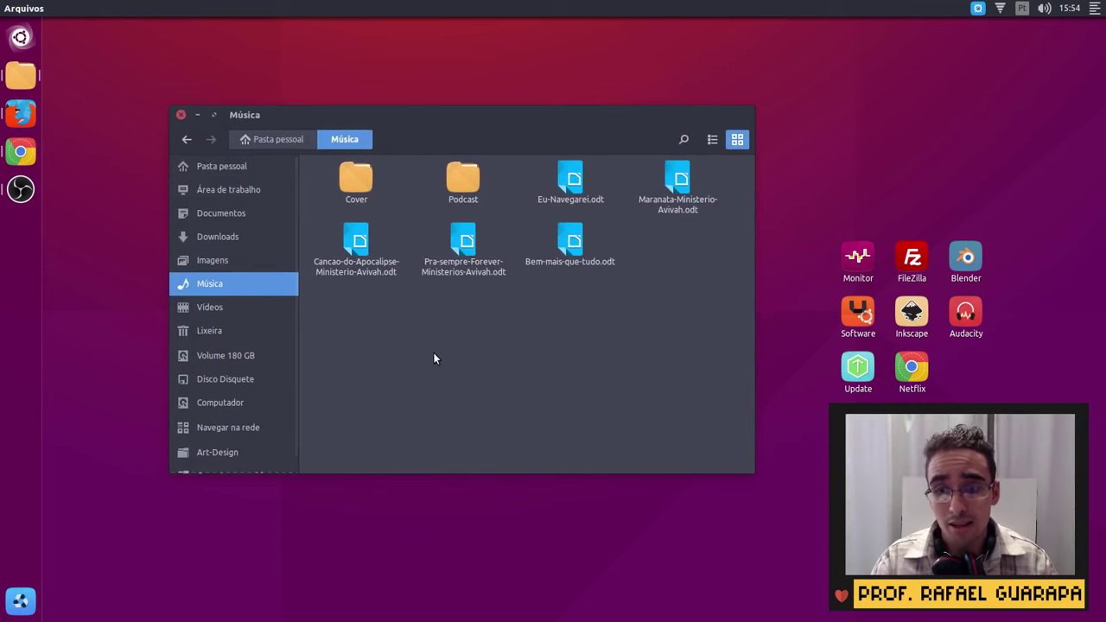
left_click(809, 495)
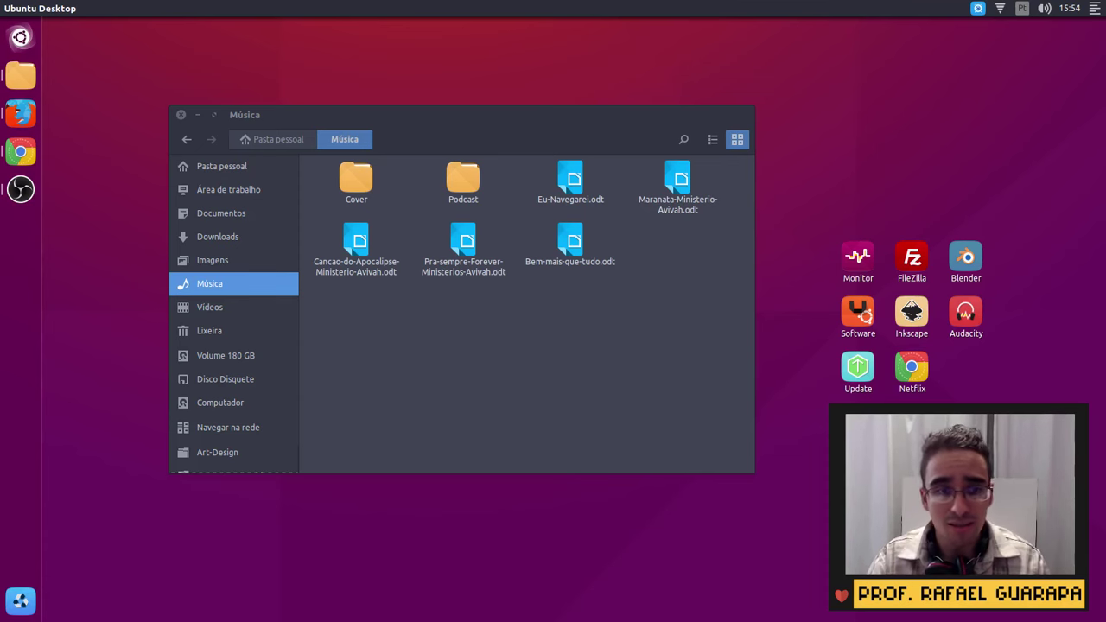
left_click_drag(381, 108, 369, 93)
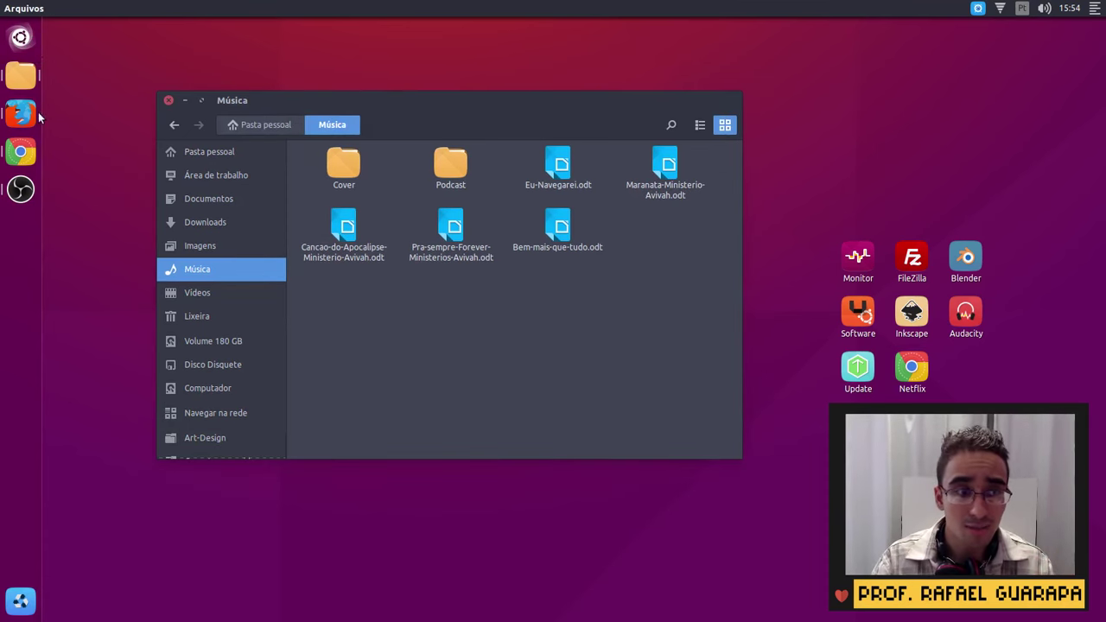
Step: Close the three NoobsLab pages in Firefox, then close the Files window to leave the desktop clear
left_click(24, 110)
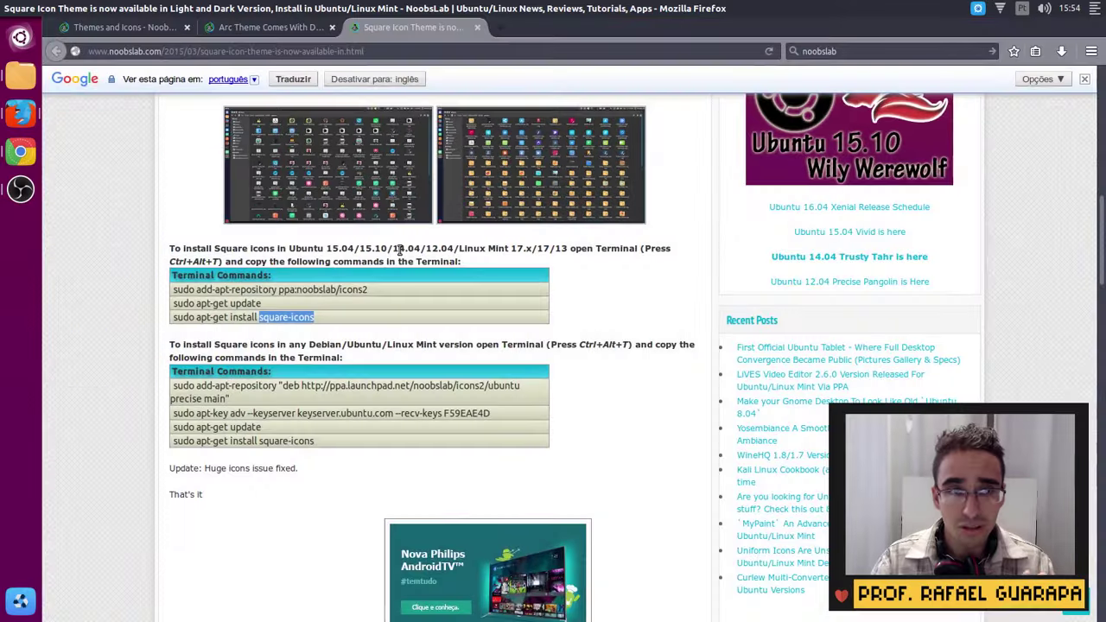
left_click(332, 27)
left_click(331, 27)
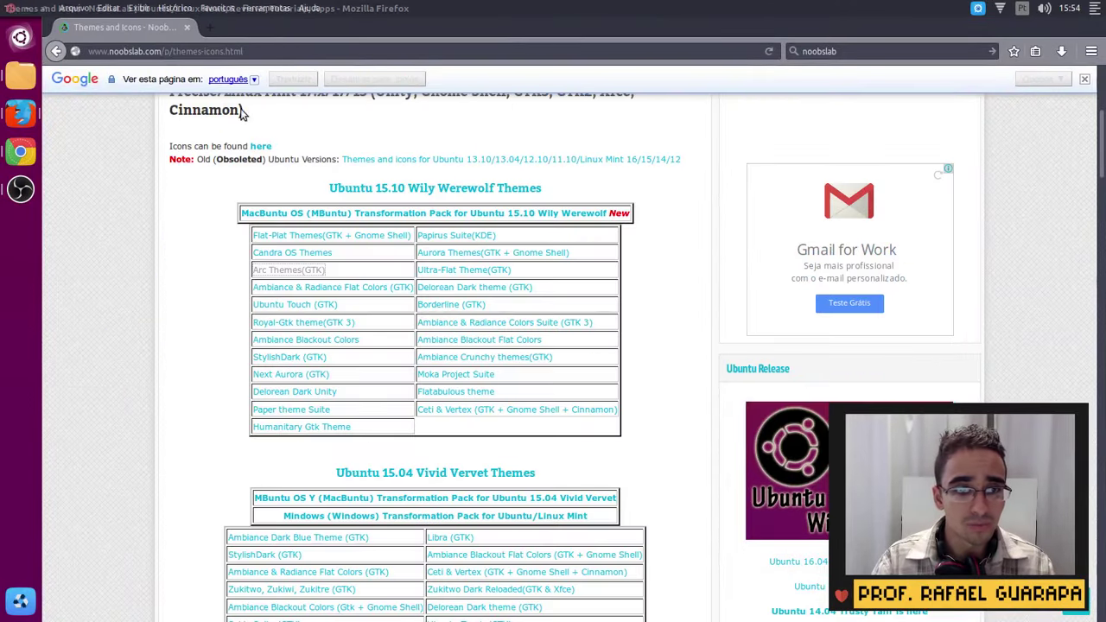
key("ctrl+w")
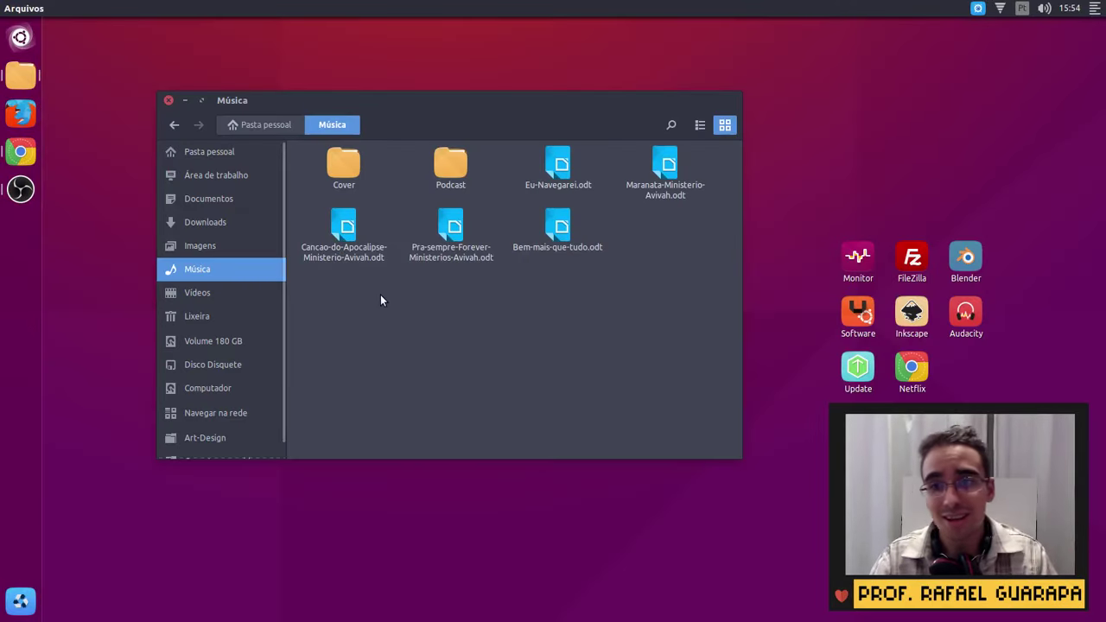
key("alt+F4")
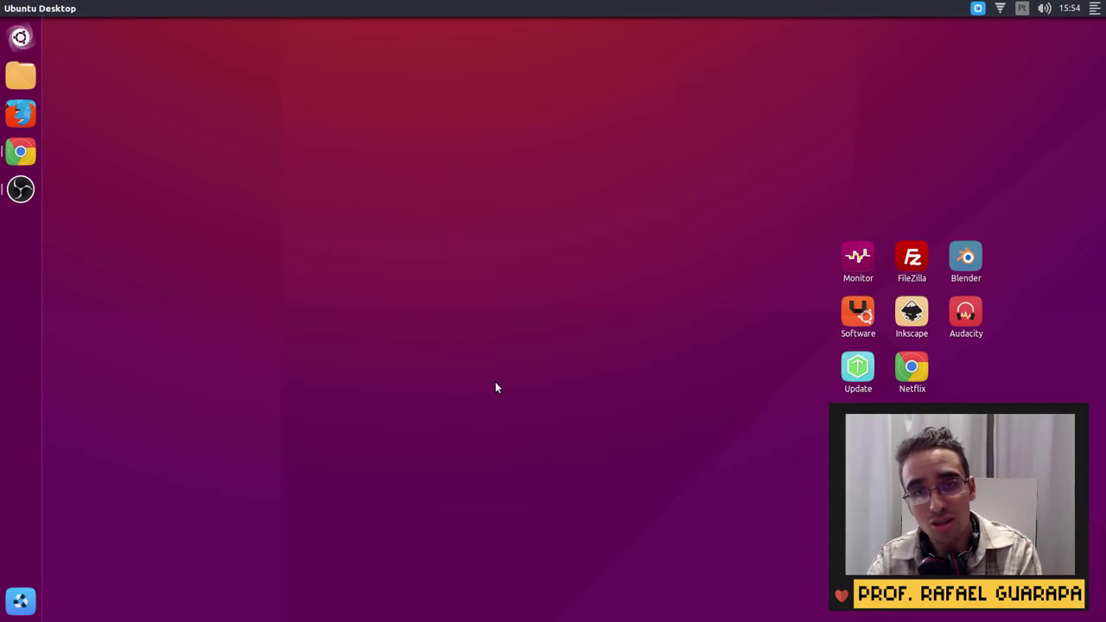